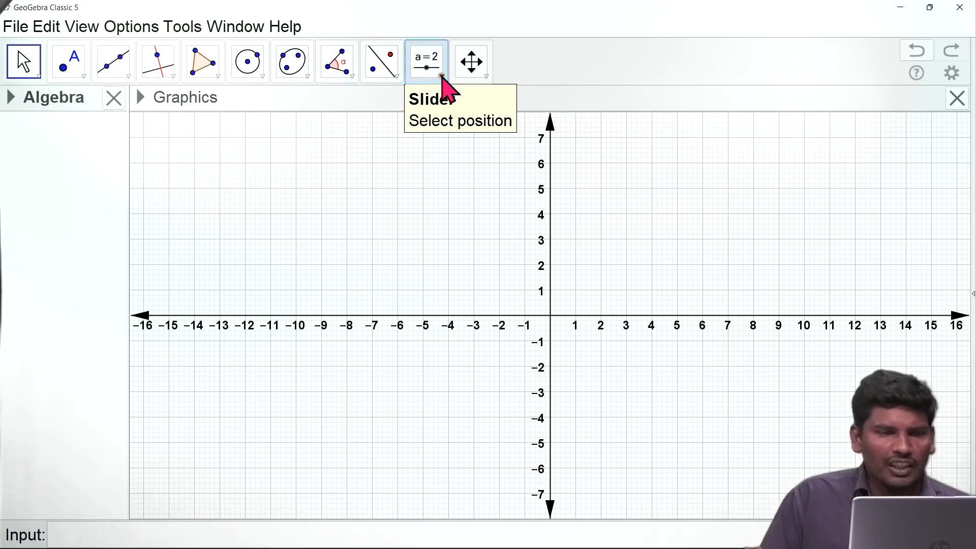
Step: Add the text "matrices" in the upper-left area of the Graphics view and return to the Move tool
click(442, 77)
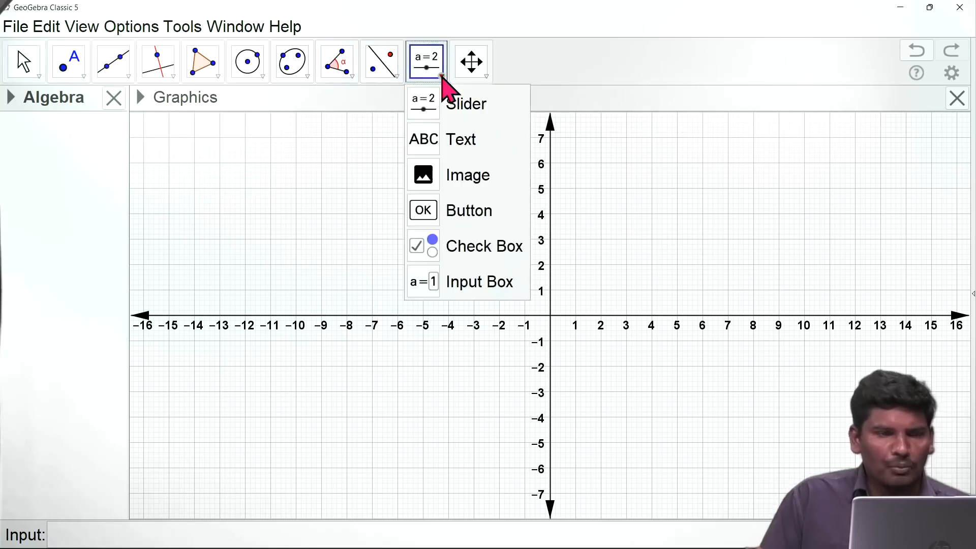
click(458, 147)
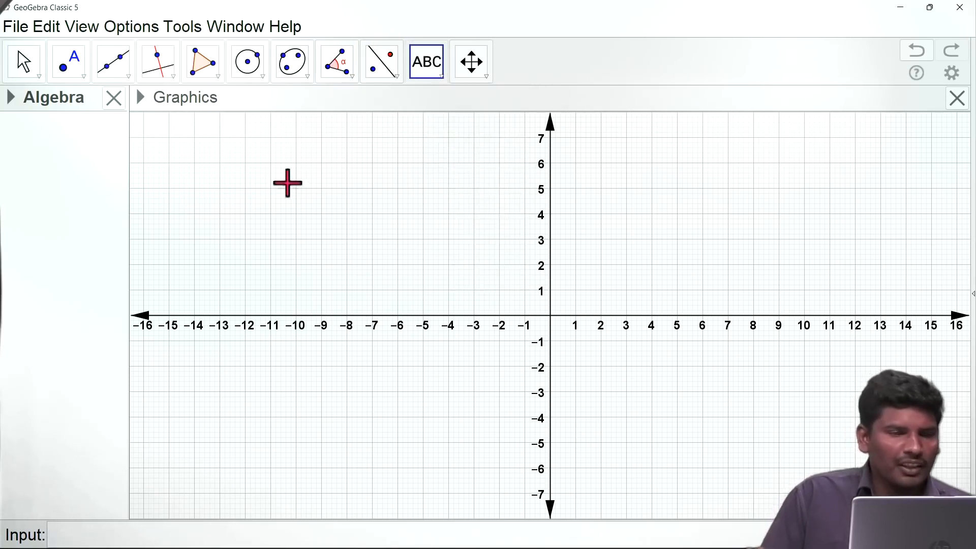
click(340, 168)
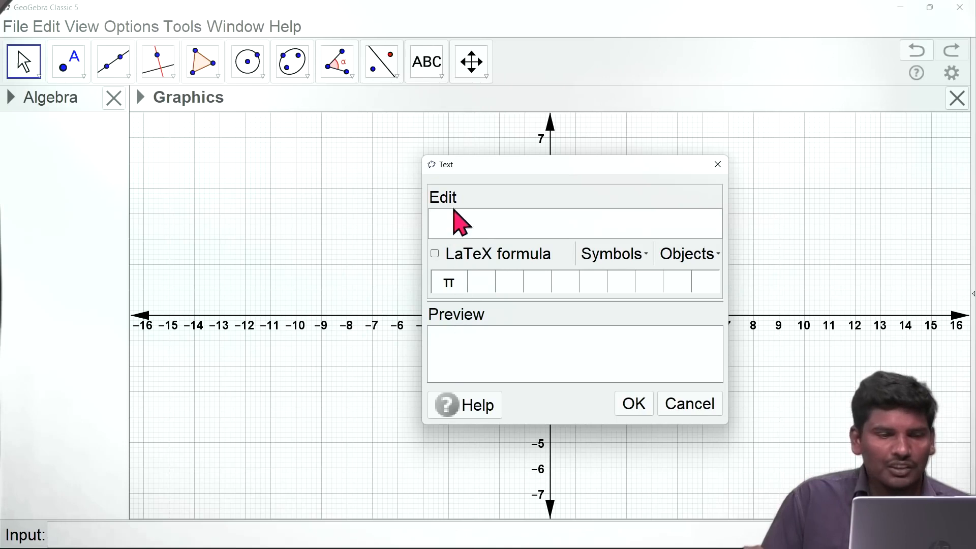
text(matrices)
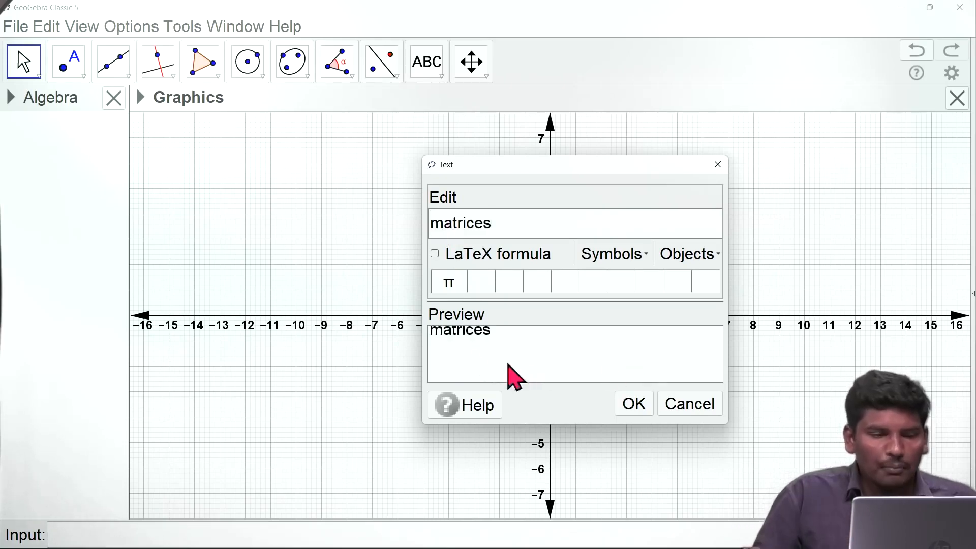
click(635, 407)
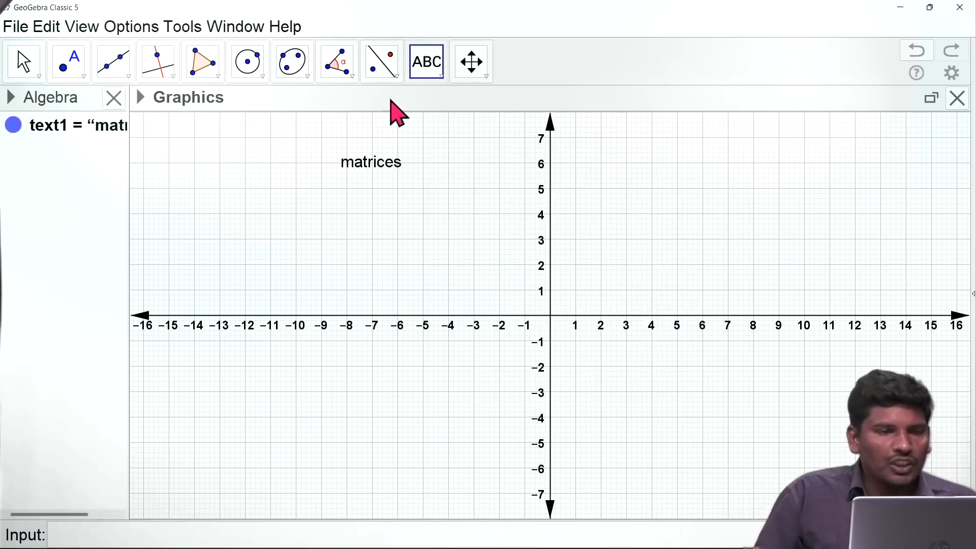
click(19, 72)
click(17, 66)
mouse_move(427, 83)
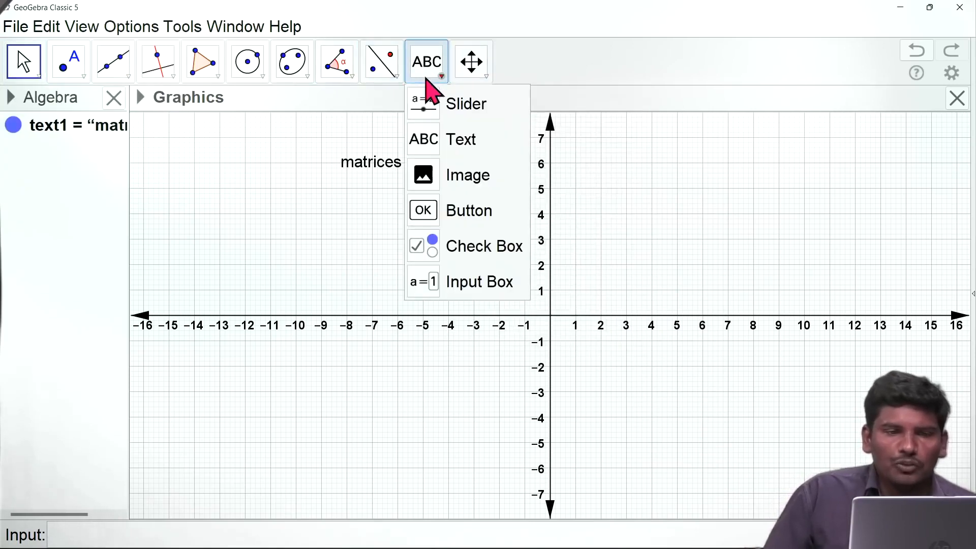
mouse_move(32, 78)
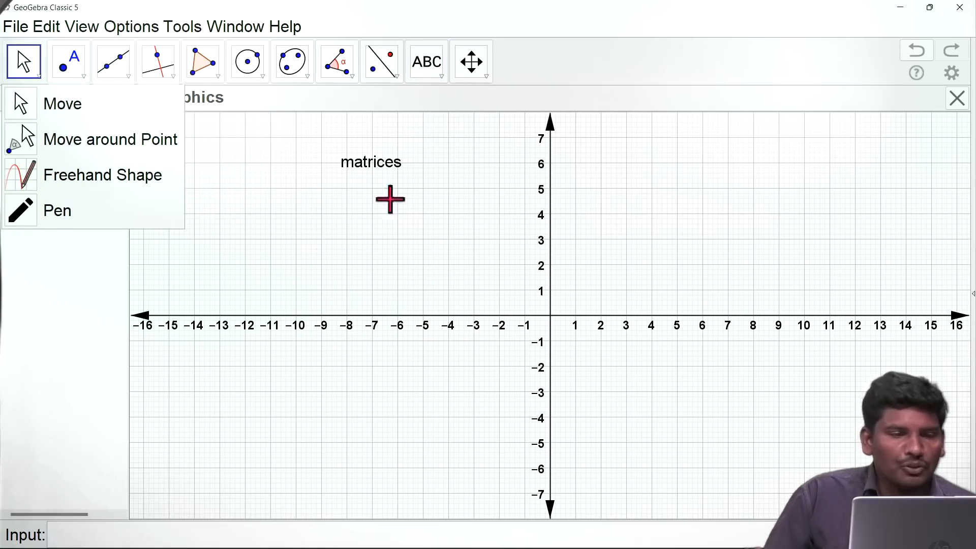
click(212, 331)
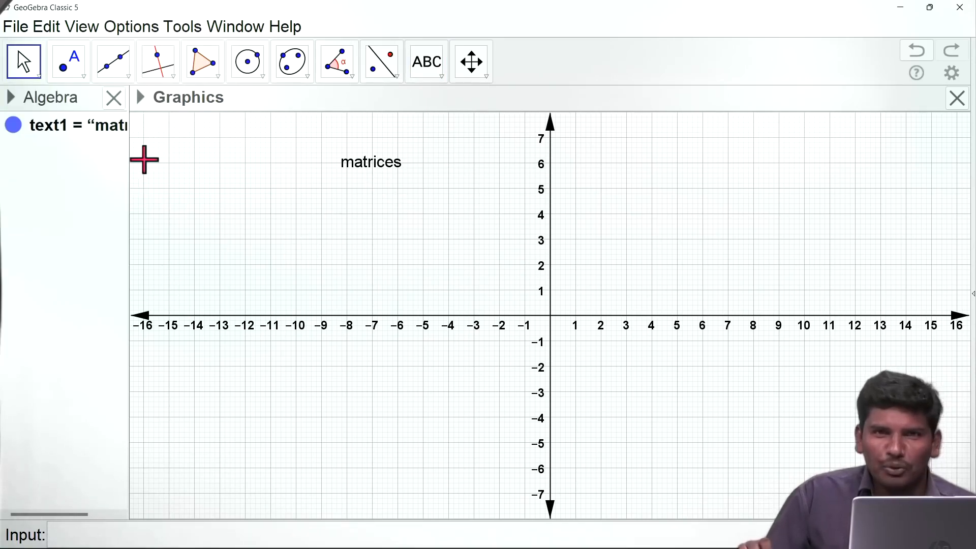
Step: Show the Spreadsheet view and fill cells A1:B2 with 1, 2 in row 1 and 3, 4 in row 2
click(83, 27)
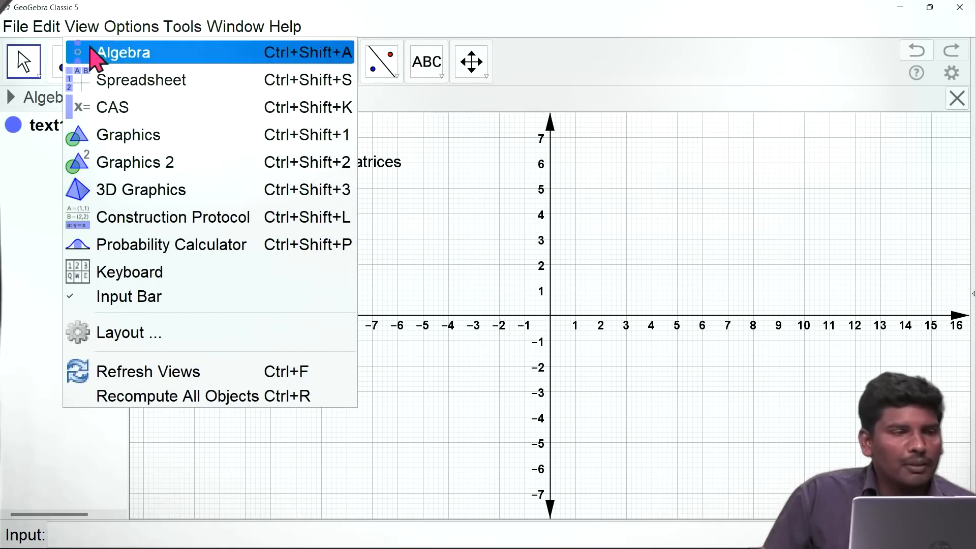
click(136, 89)
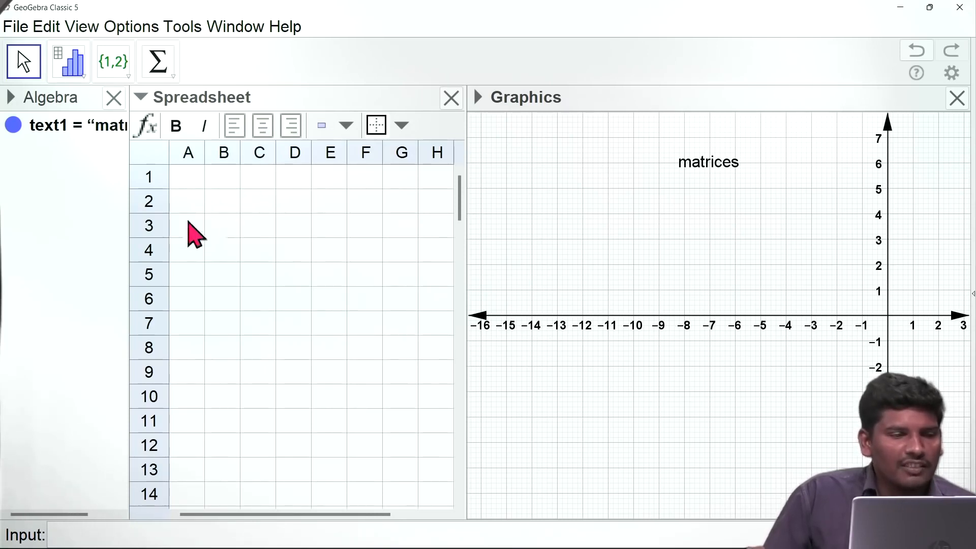
click(183, 184)
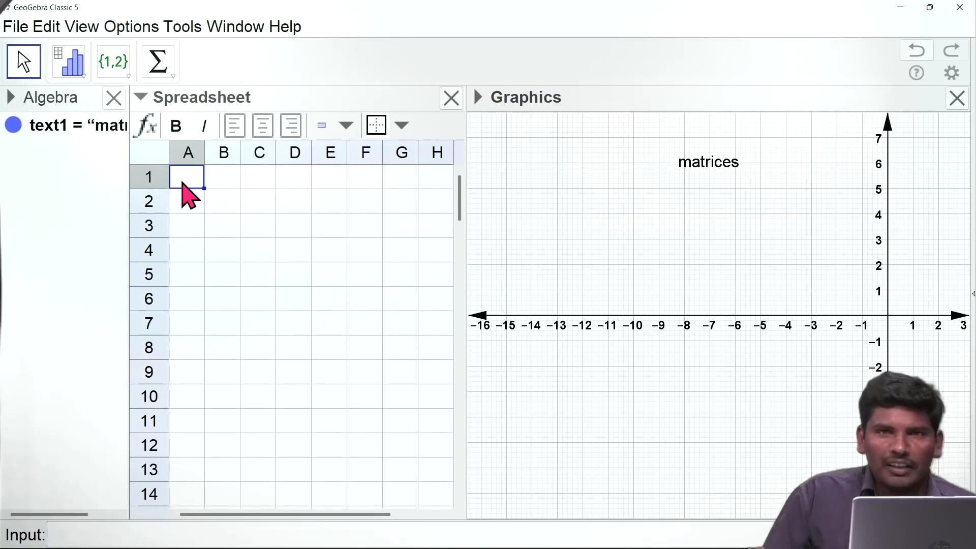
text(1)
click(236, 182)
text(2)
click(191, 212)
text(3)
click(223, 210)
text(4)
click(243, 236)
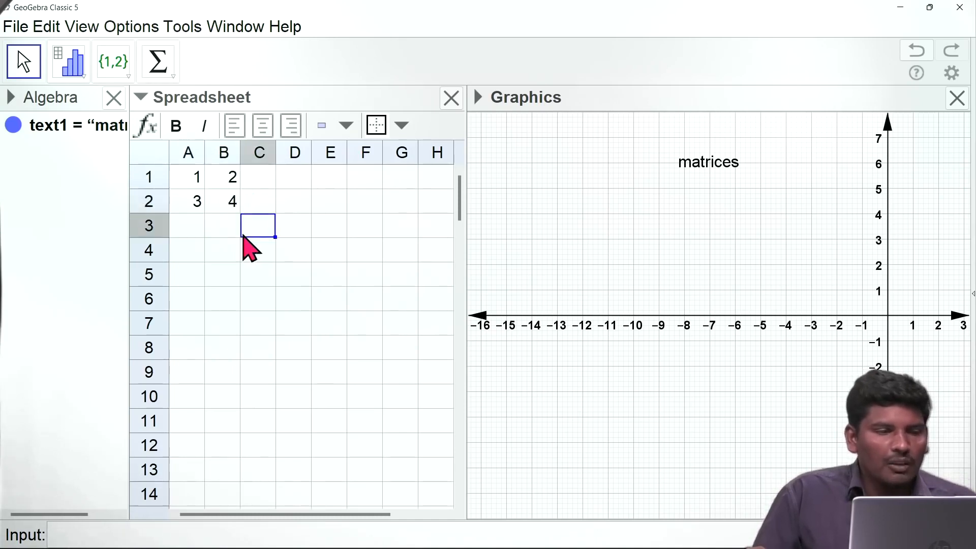
Step: Create a matrix from cells A1:B2 and widen the Algebra view to fit the whole matrix
drag(190, 178, 235, 204)
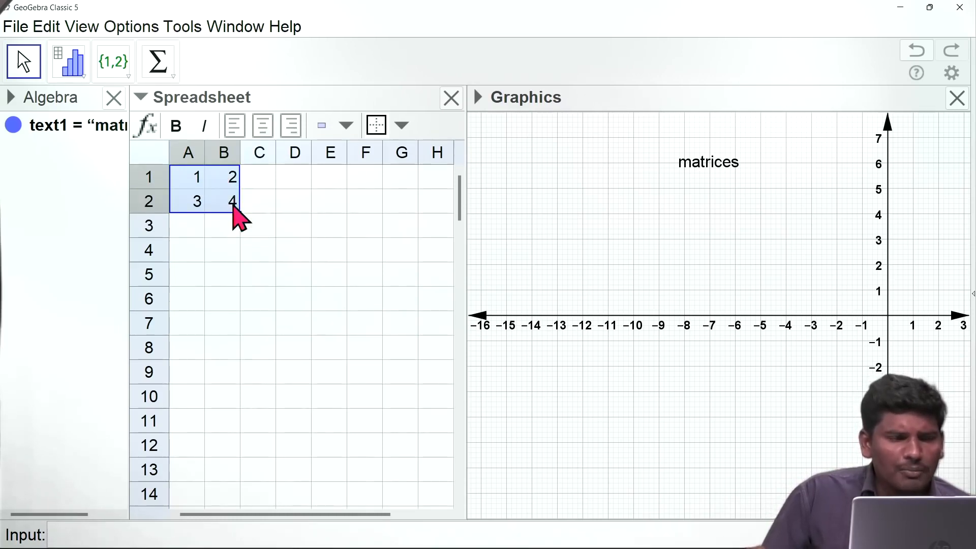
right_click(233, 205)
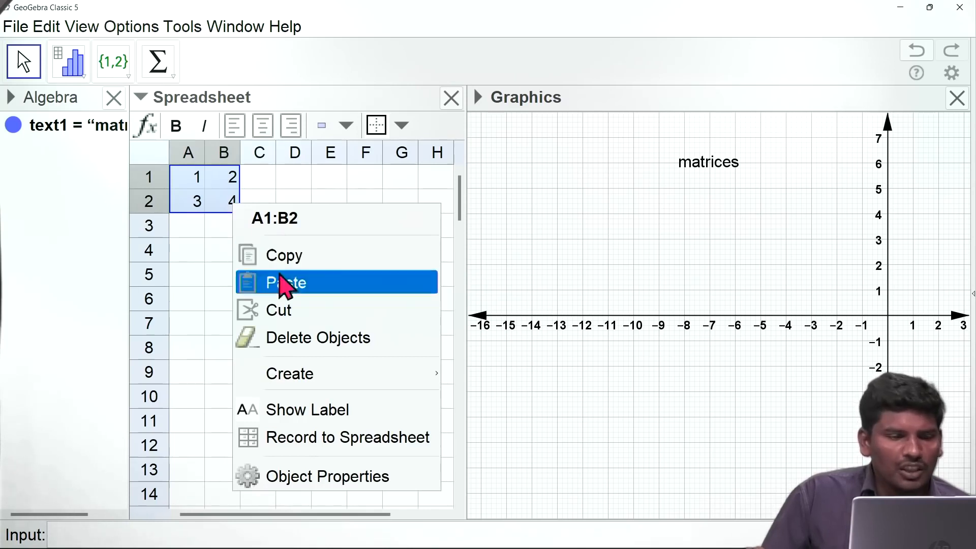
mouse_move(293, 379)
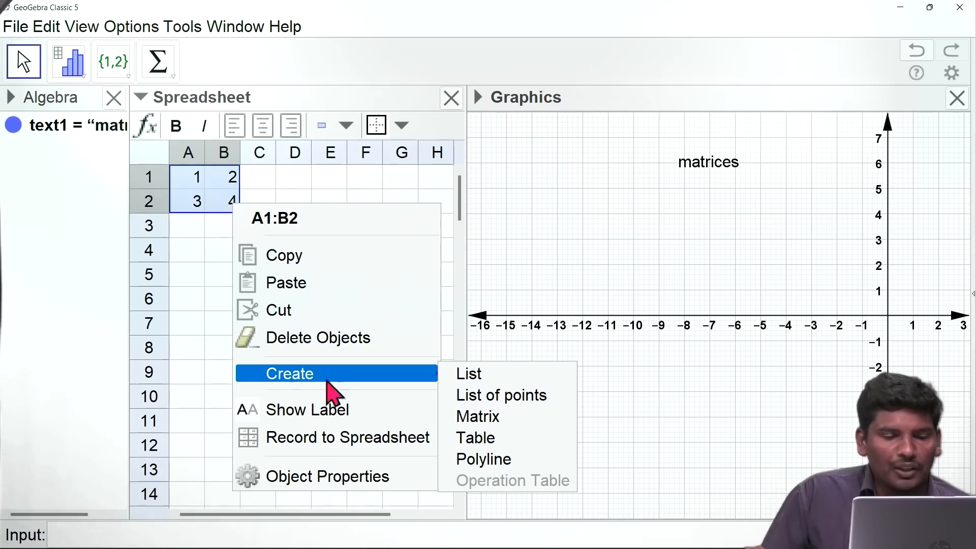
click(488, 416)
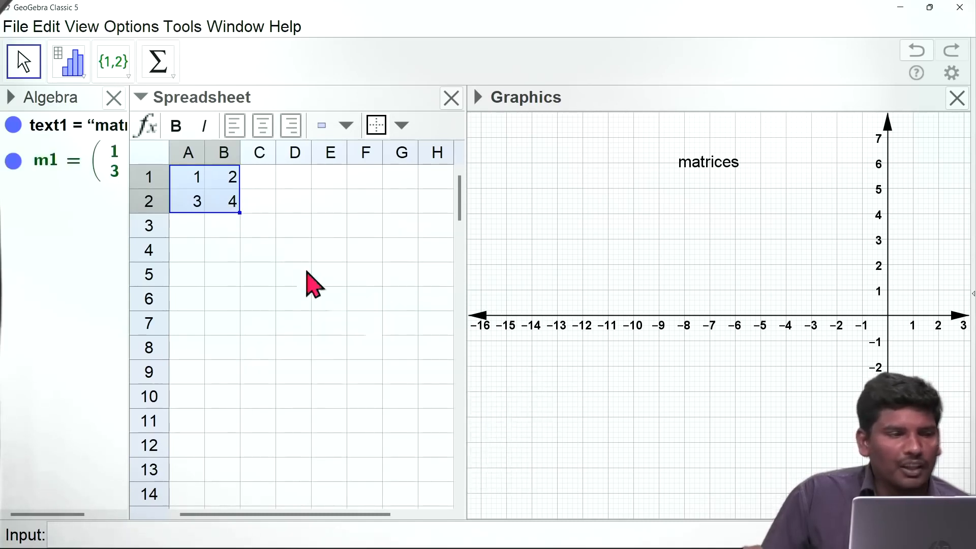
drag(130, 202, 232, 207)
click(133, 221)
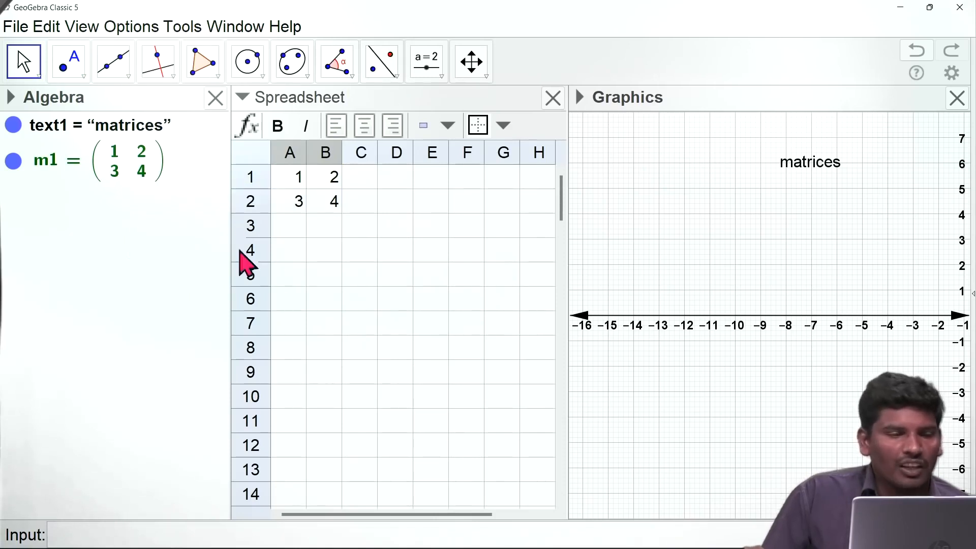
Step: Fill spreadsheet cells A4:B5 with -1, -2 in row 4 and -3, -4 in row 5
click(296, 244)
text(-1)
click(326, 247)
text(-2)
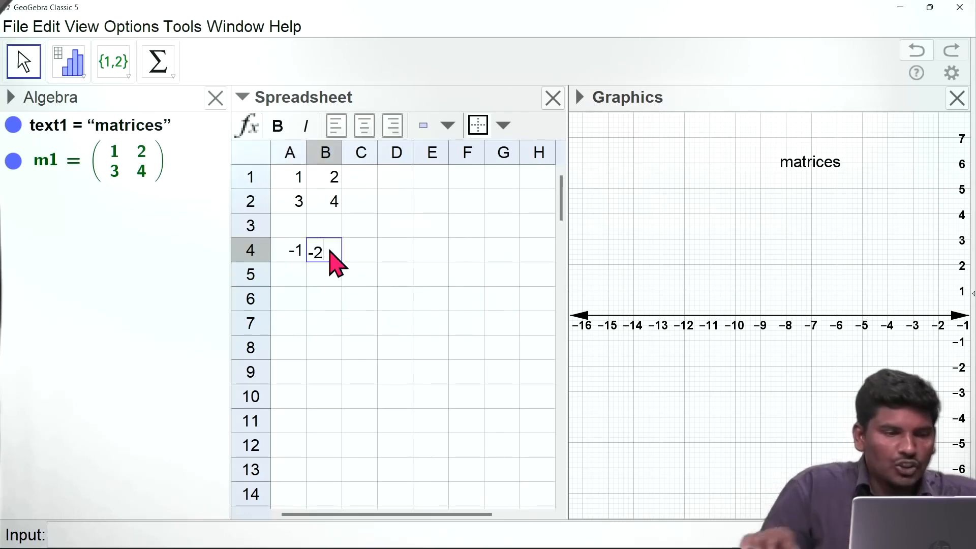
click(298, 284)
text(-3)
click(322, 279)
text(-4)
click(382, 328)
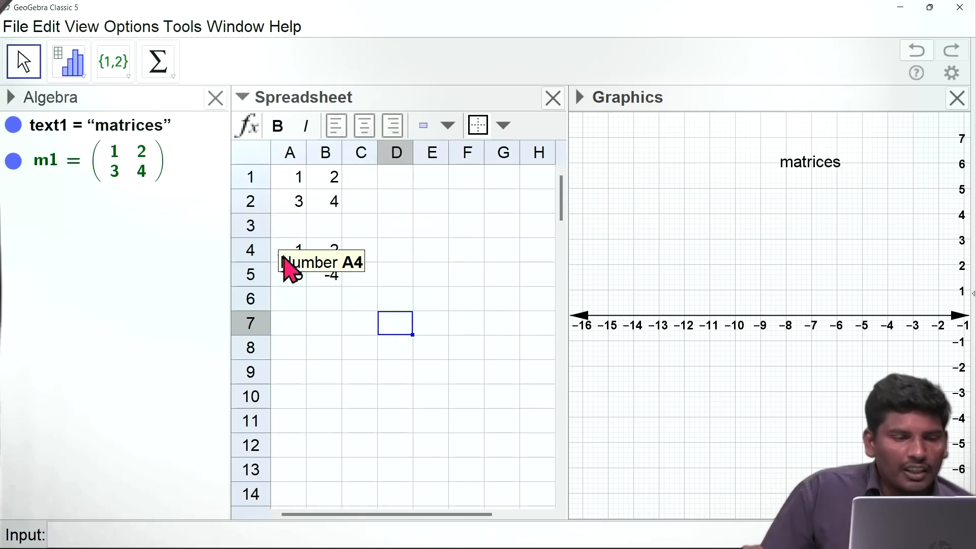
Step: Create a matrix from cells A4:B5 and close the Spreadsheet view
drag(283, 257, 338, 292)
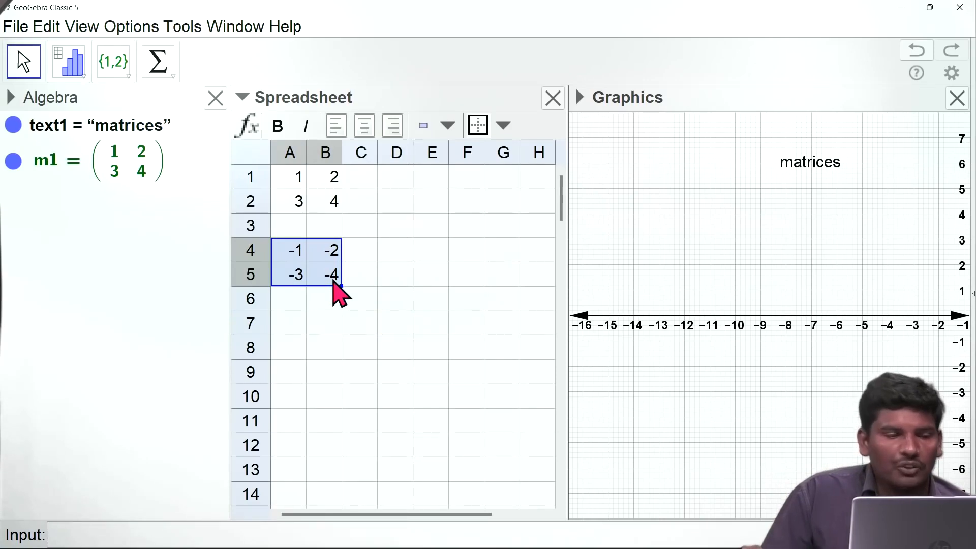
right_click(334, 284)
mouse_move(422, 443)
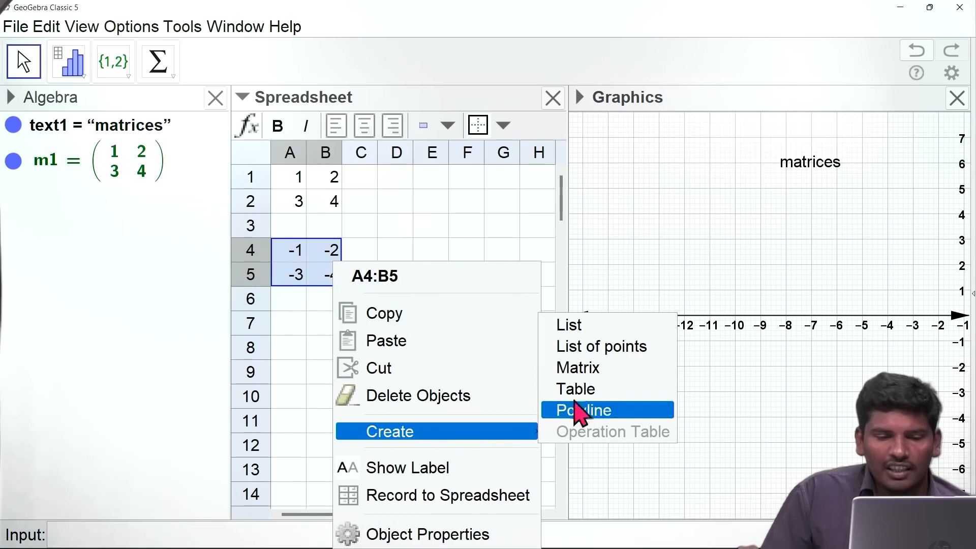
click(584, 375)
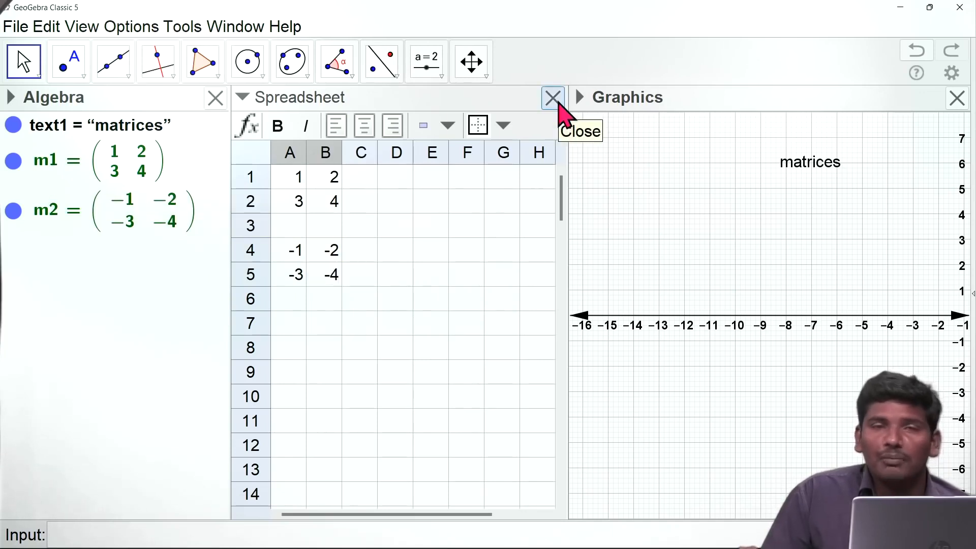
click(553, 98)
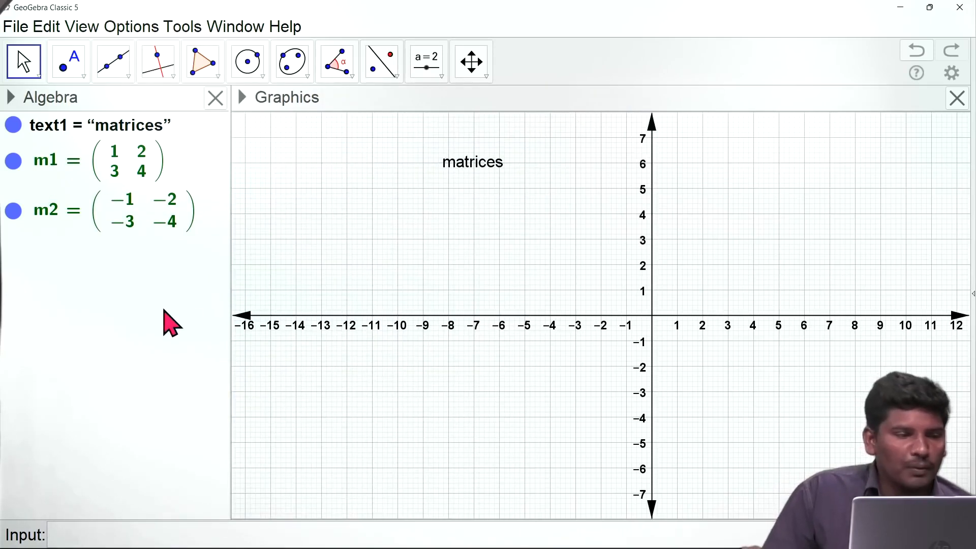
Step: Rename matrix m1 as A
mouse_move(48, 165)
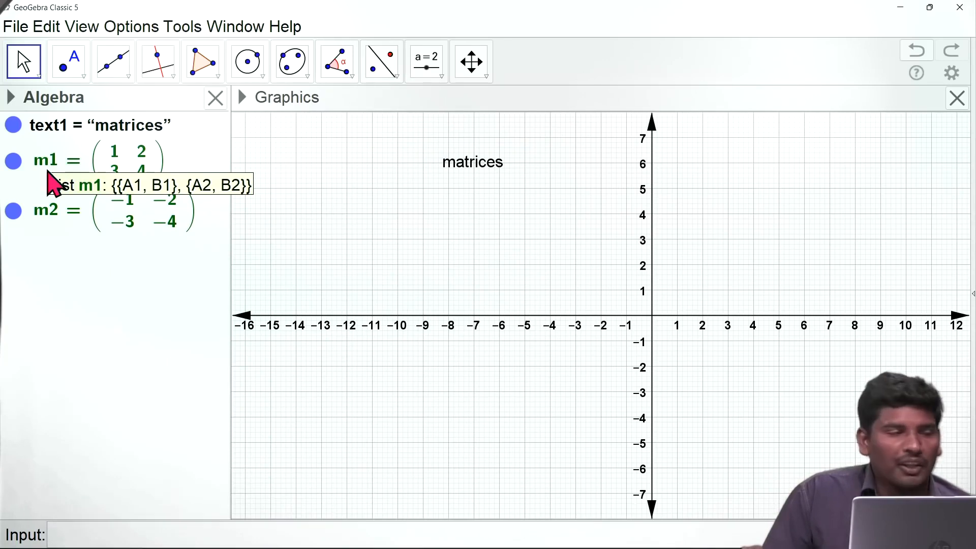
right_click(48, 163)
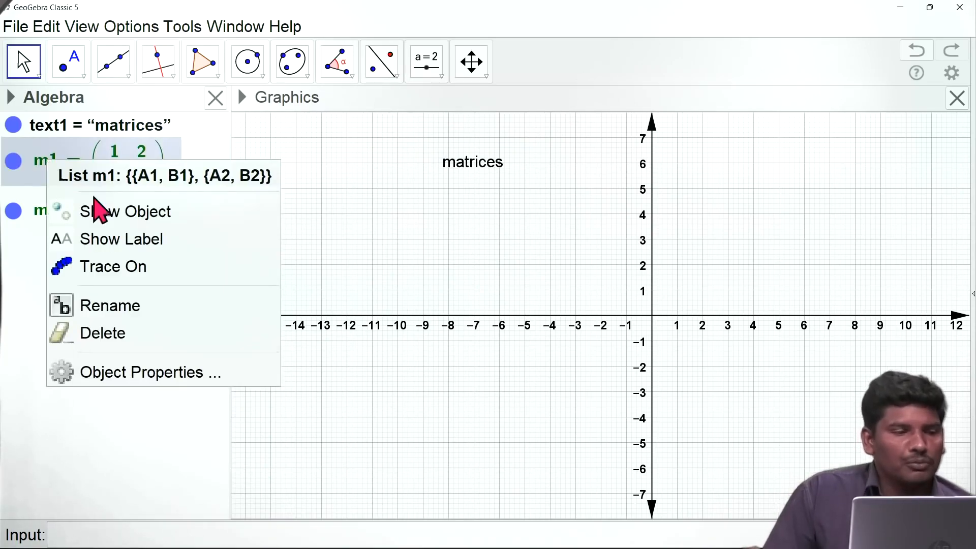
click(125, 309)
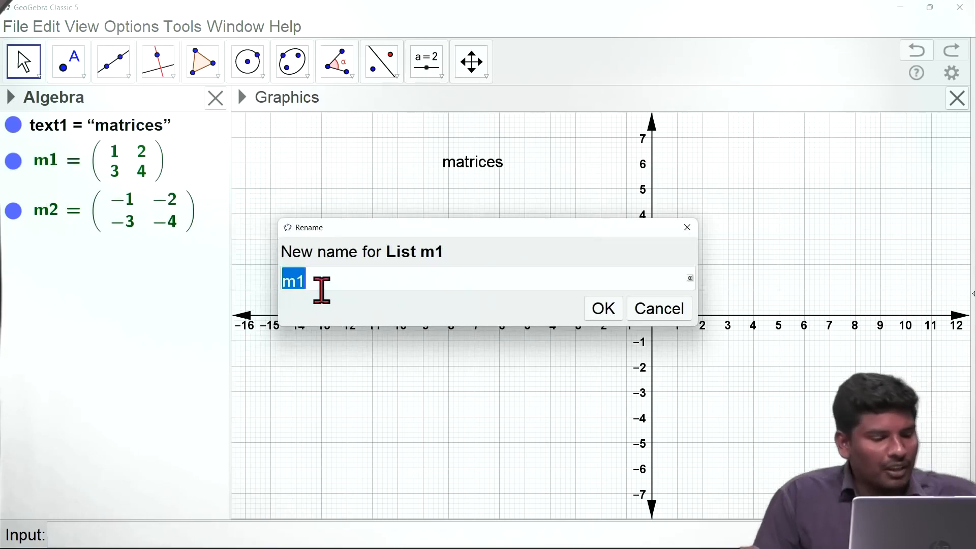
text(A)
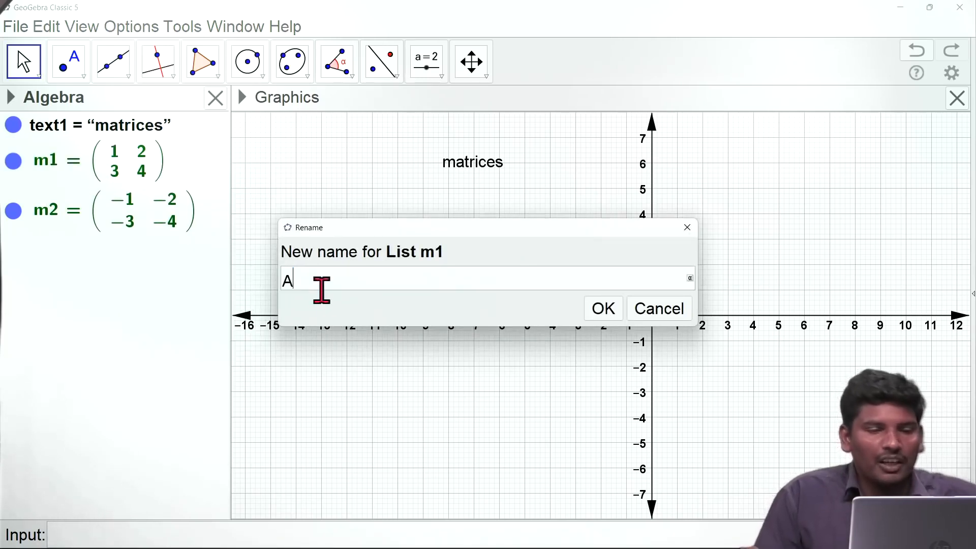
click(604, 308)
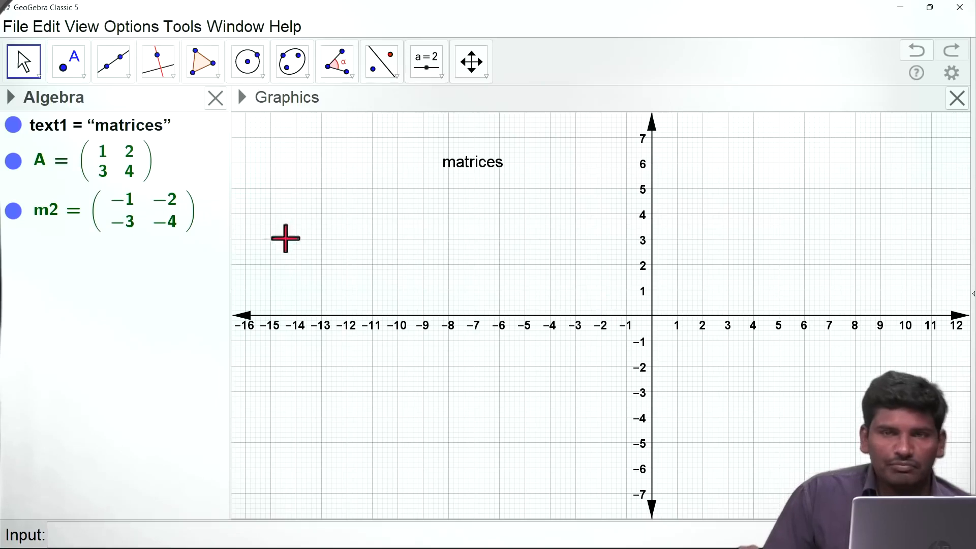
Step: Rename matrix m2 as B
right_click(47, 214)
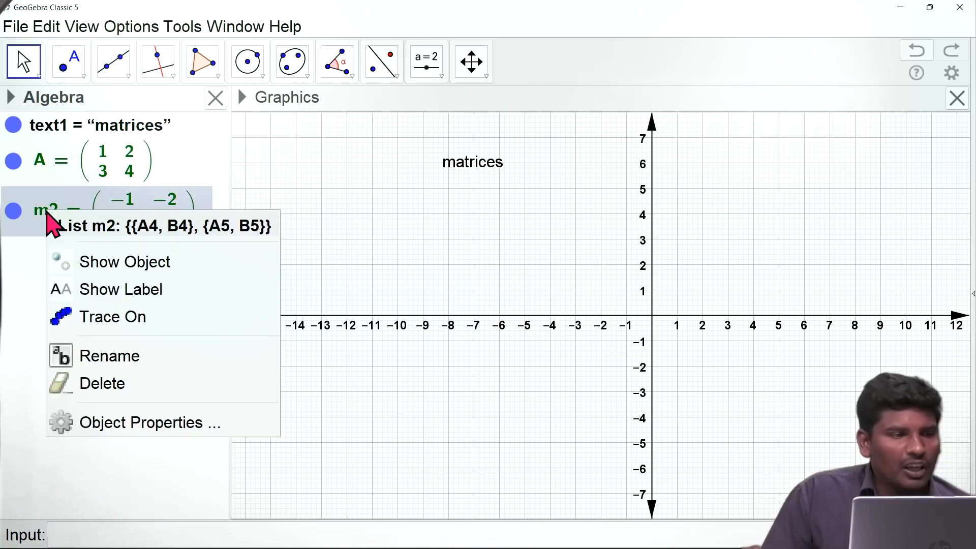
click(136, 361)
text(B)
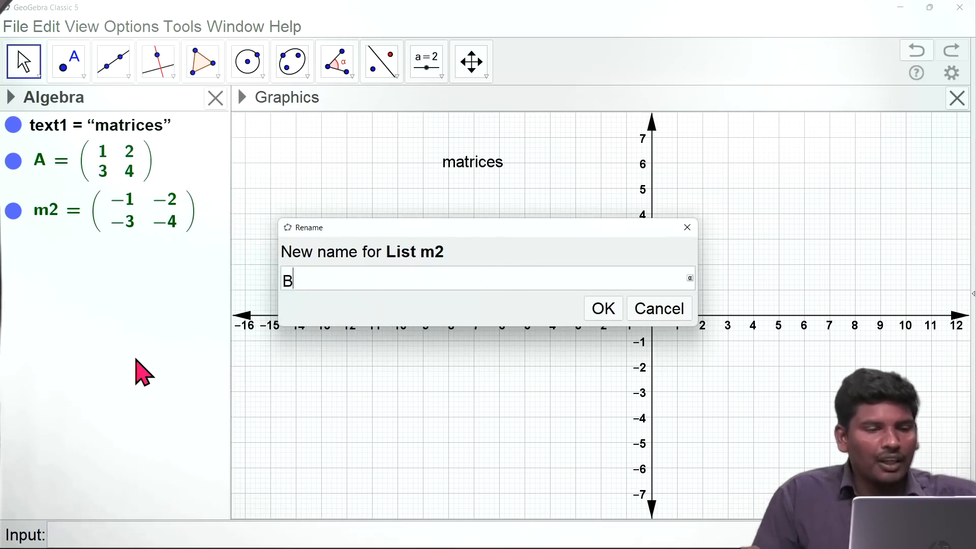
click(605, 309)
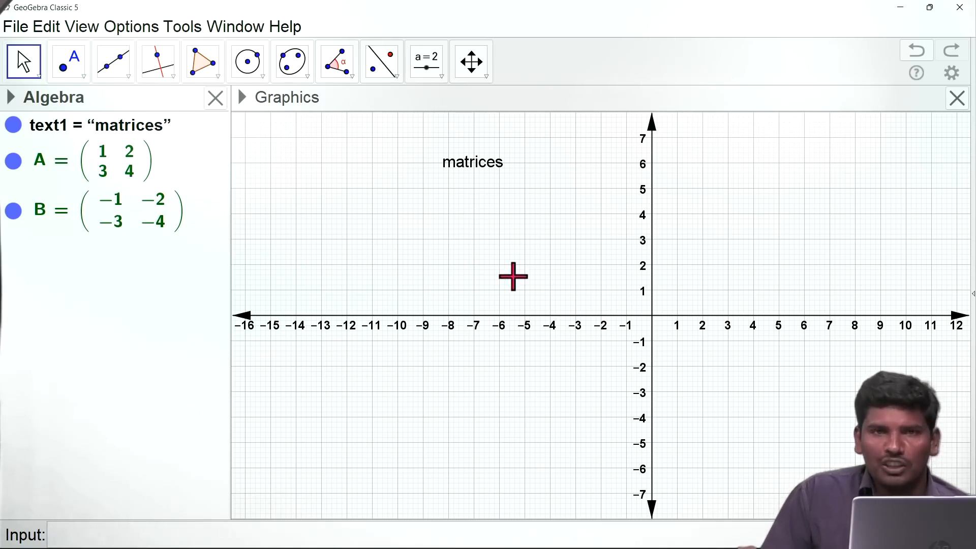
Step: Hide the axes and the grid in the Graphics view
click(423, 231)
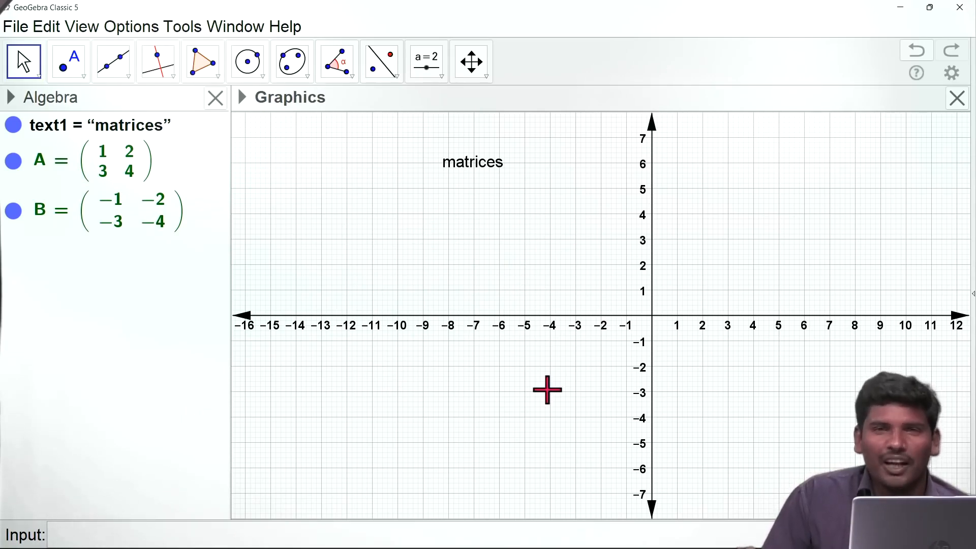
click(242, 97)
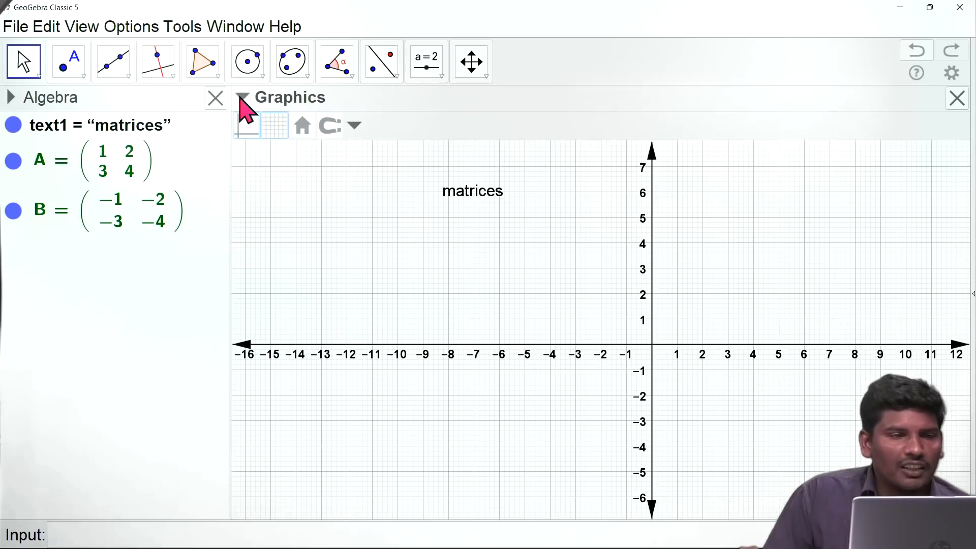
click(247, 135)
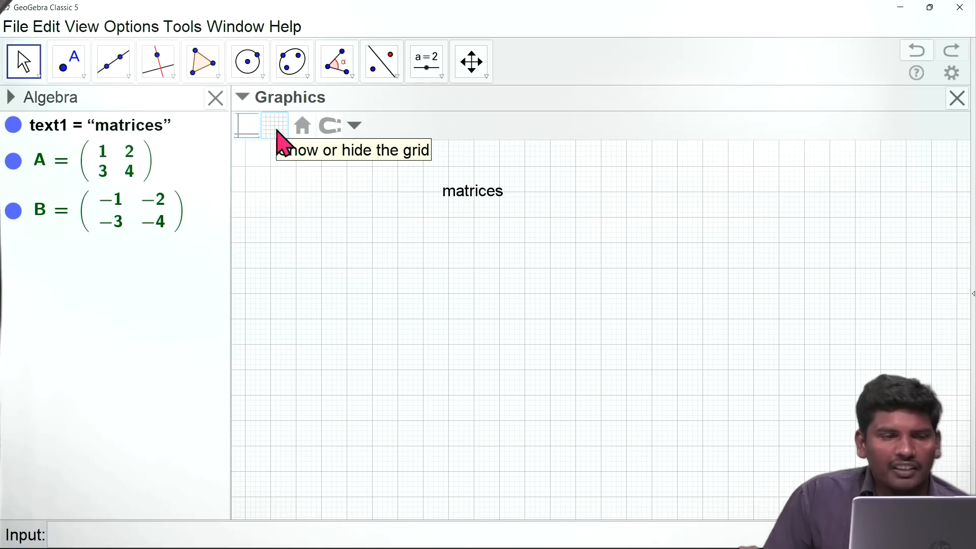
click(272, 133)
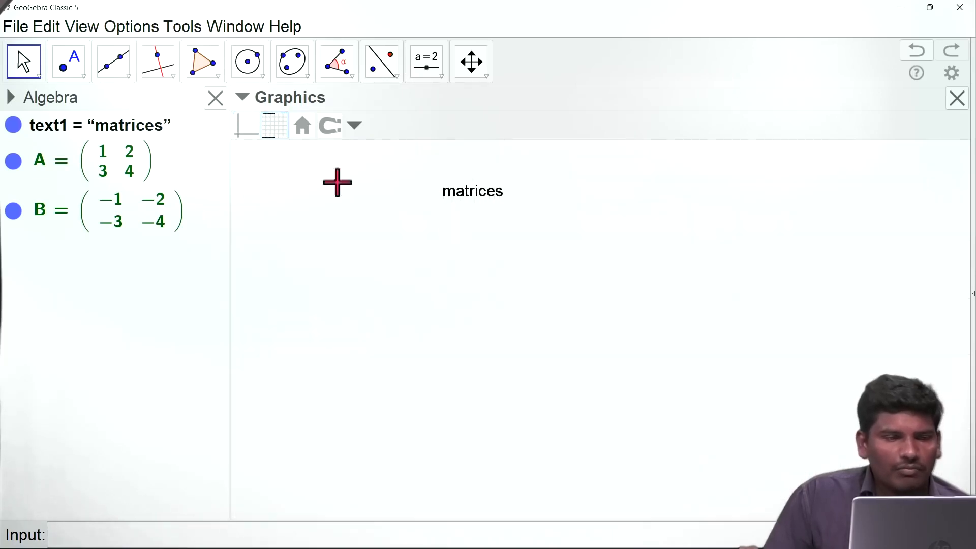
Step: Place matrices A and B as text objects in the Graphics view, side by side below the "matrices" title
click(205, 286)
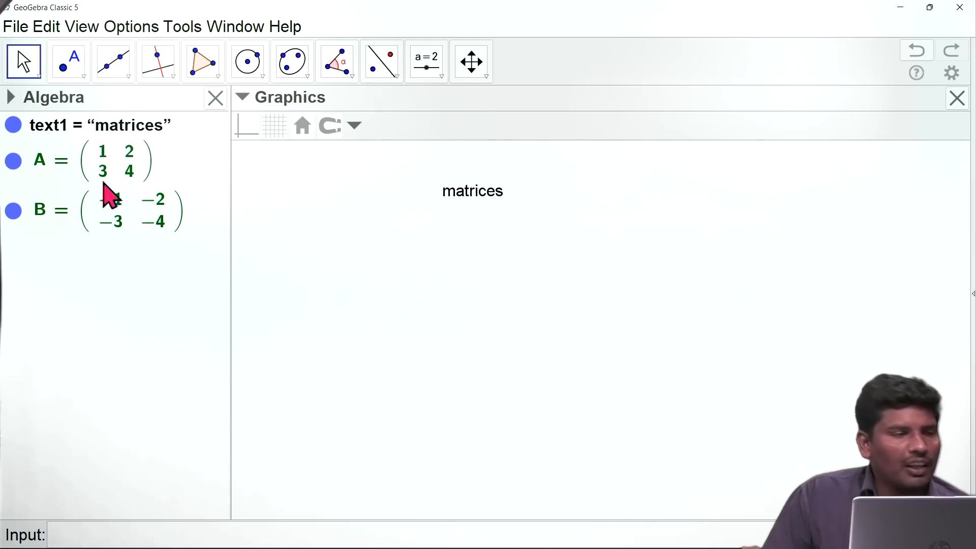
click(64, 158)
drag(65, 159, 304, 218)
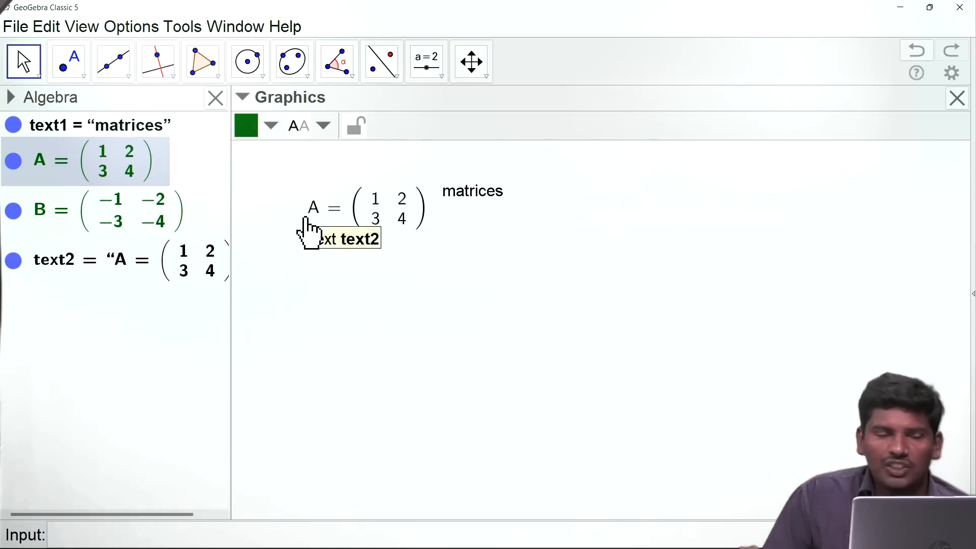
click(87, 224)
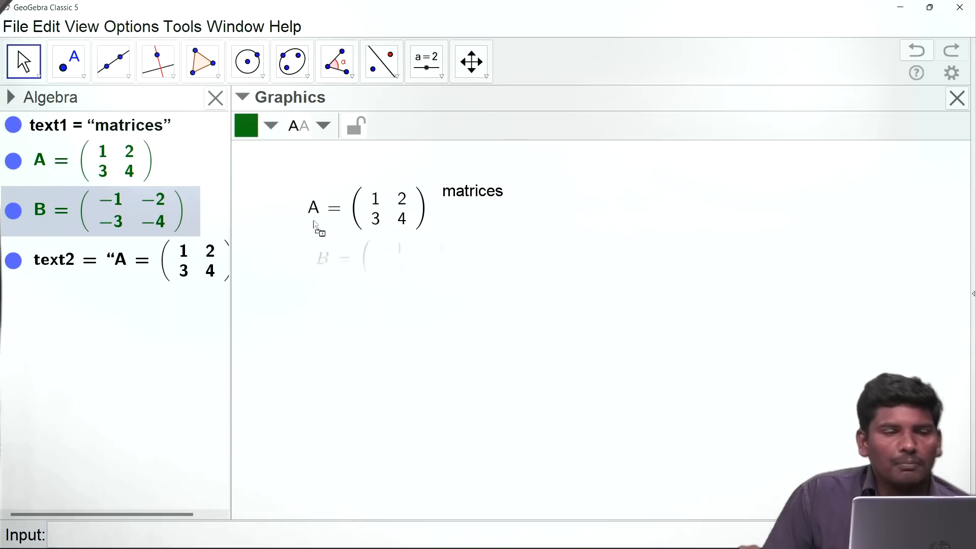
drag(578, 187, 610, 239)
click(583, 231)
click(378, 236)
mouse_move(378, 235)
mouse_down()
mouse_move(379, 257)
mouse_move(381, 243)
mouse_up()
click(94, 455)
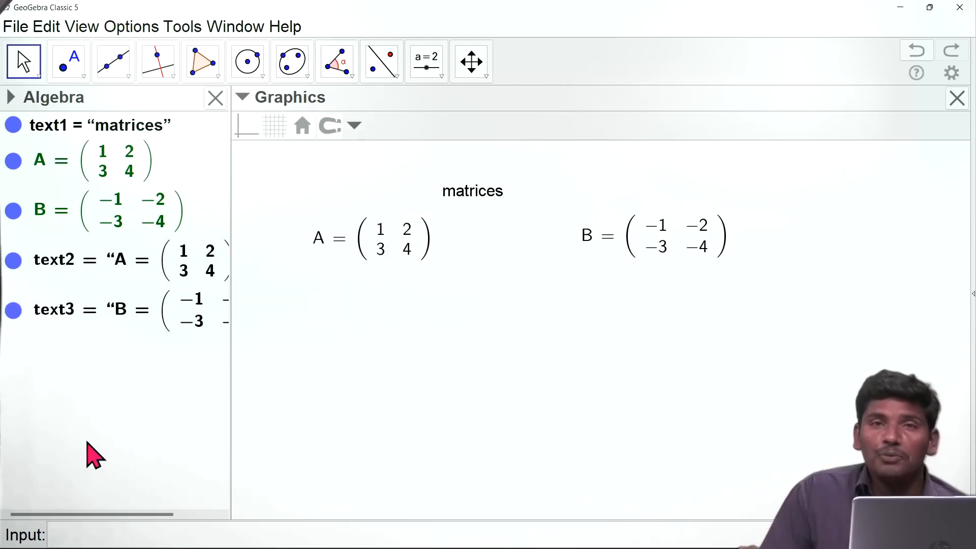
Step: Compute the matrix sum A+B, the difference A-B and the product AB
mouse_move(84, 546)
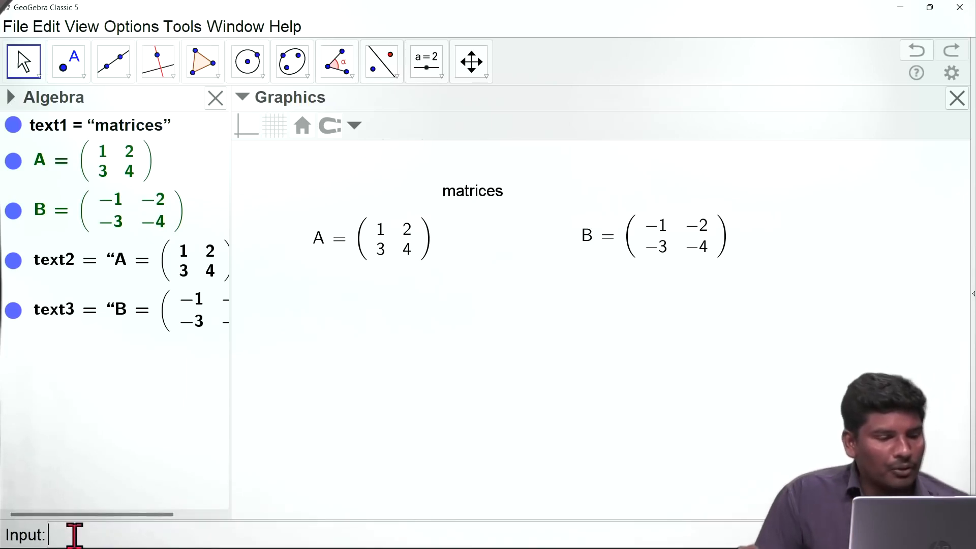
click(75, 535)
text(A+B)
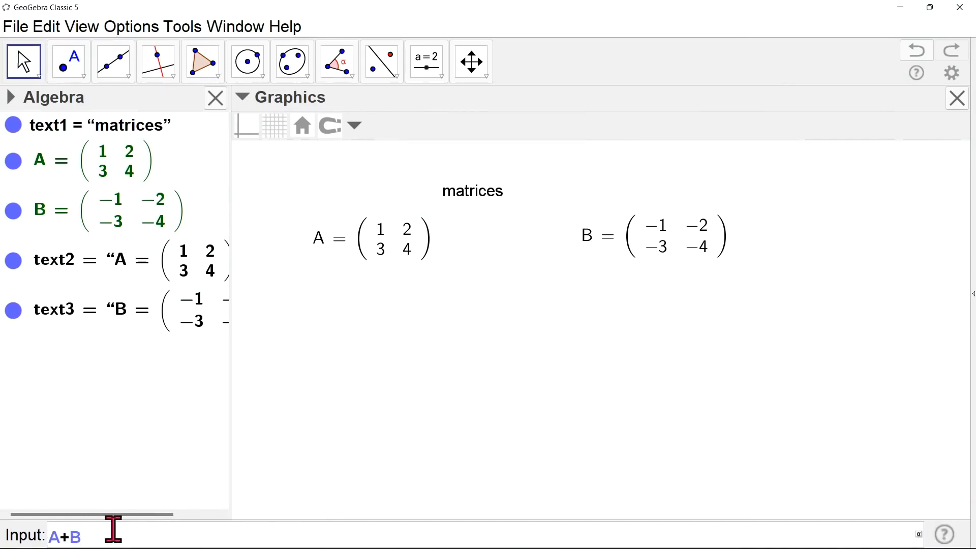
key(Return)
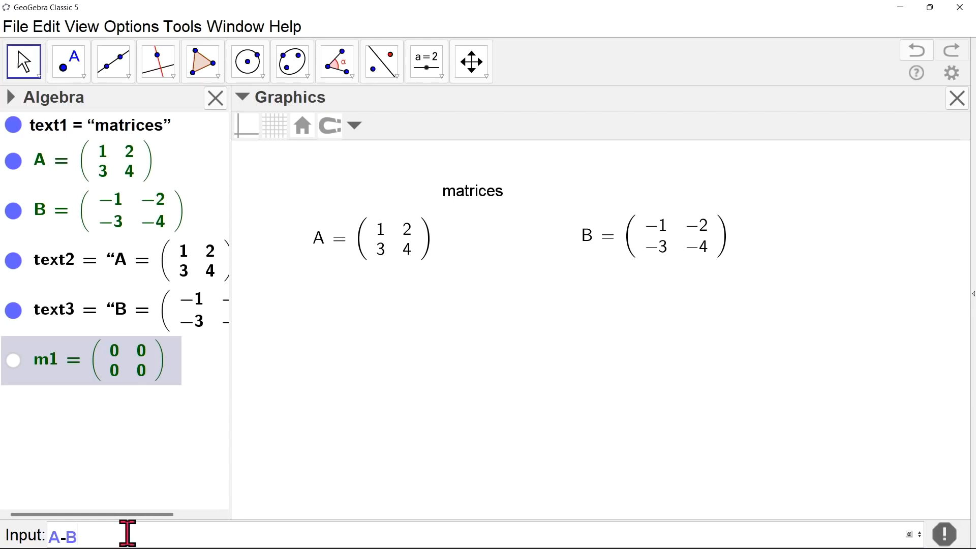
key(Return)
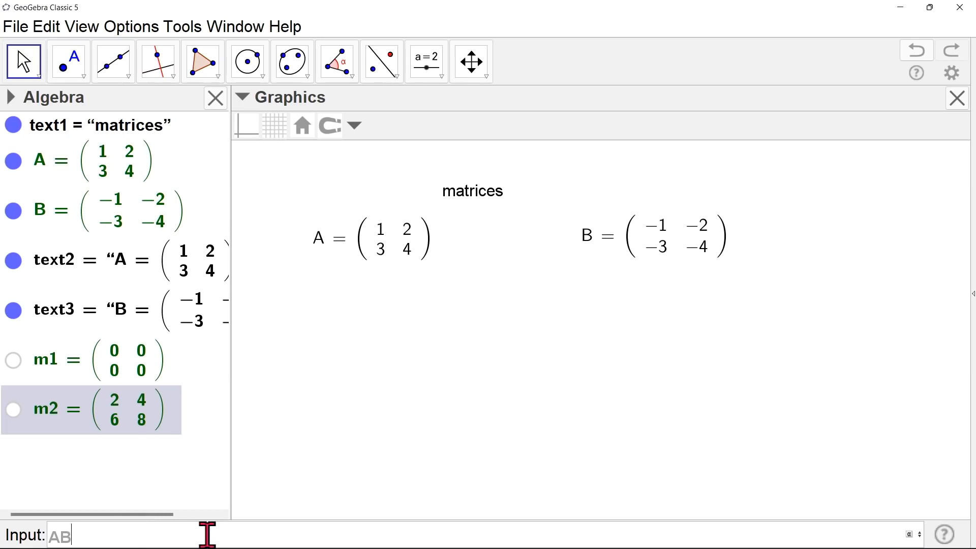
key(Return)
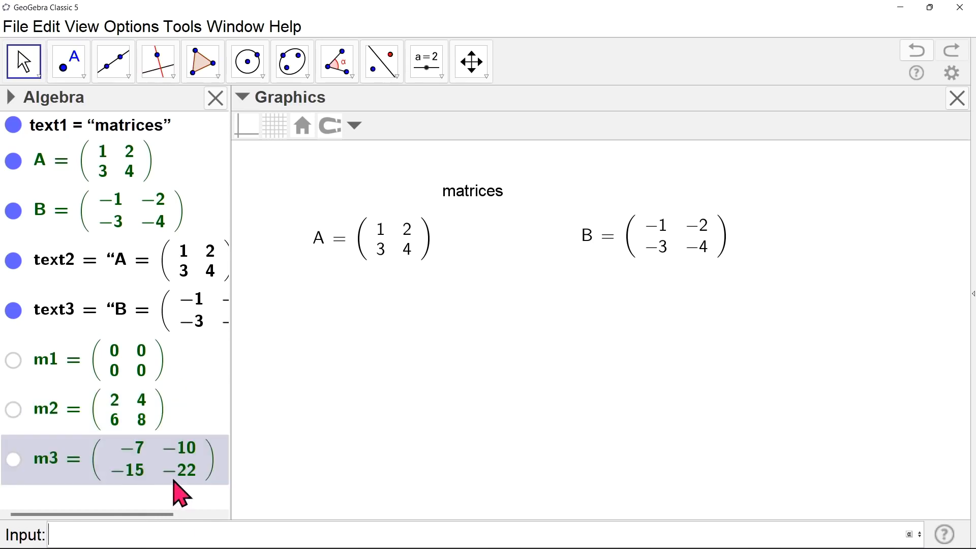
click(317, 374)
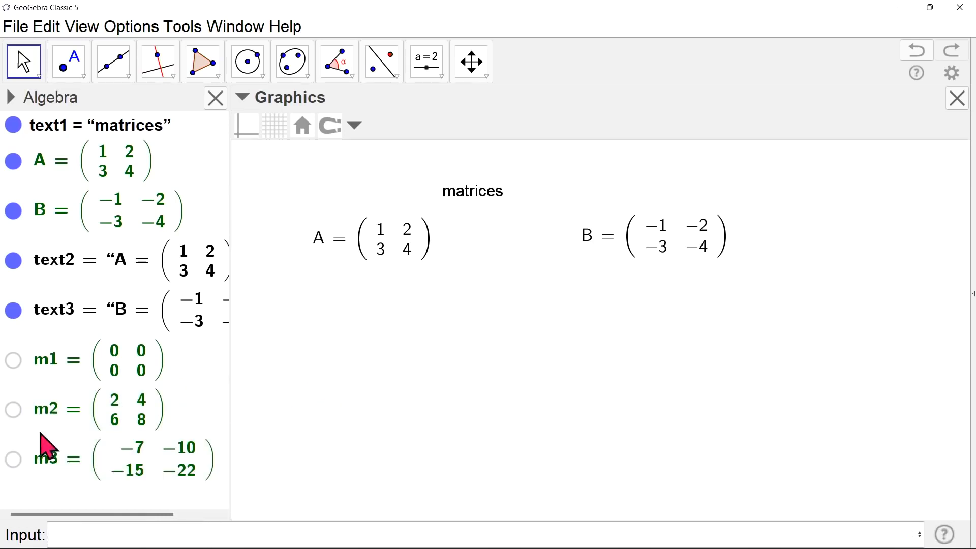
Step: Rename the sum matrix m1 as C
right_click(45, 357)
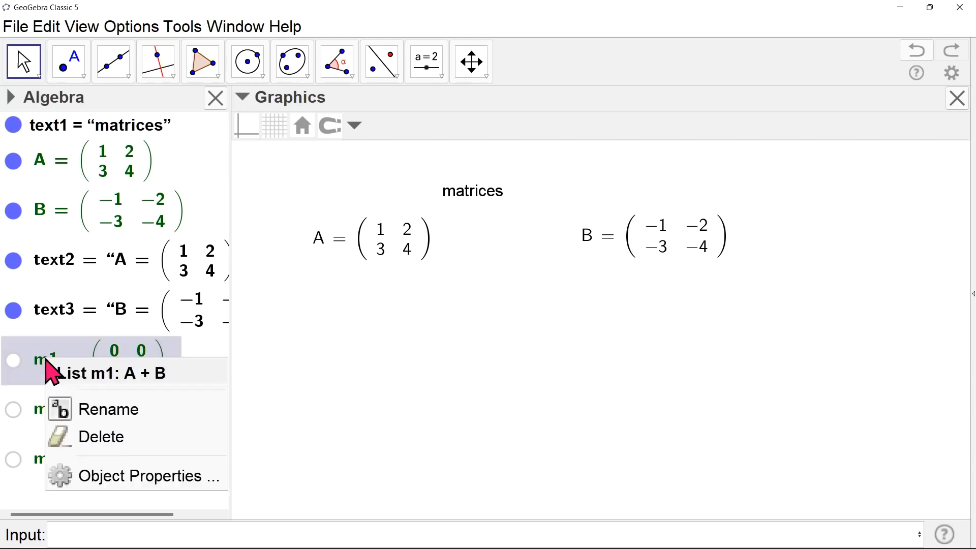
click(98, 412)
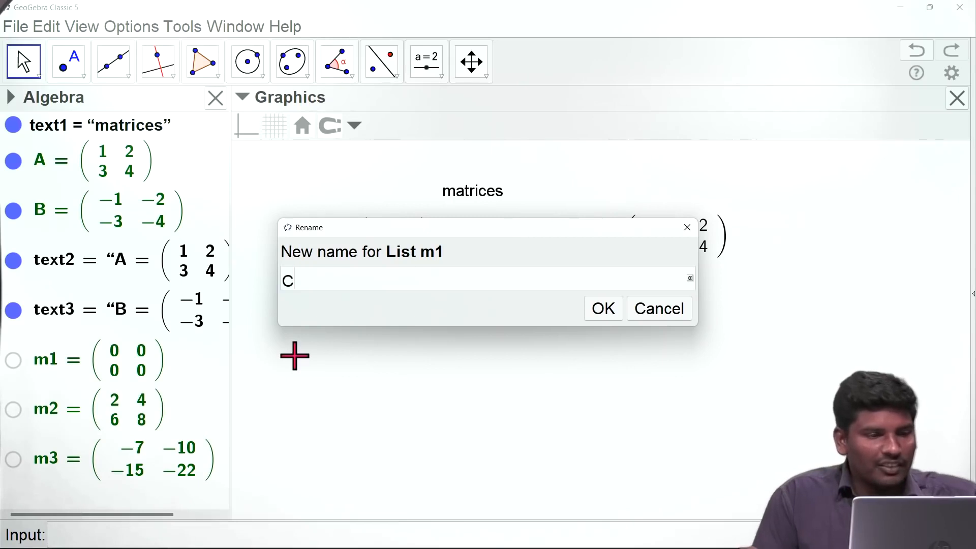
click(603, 309)
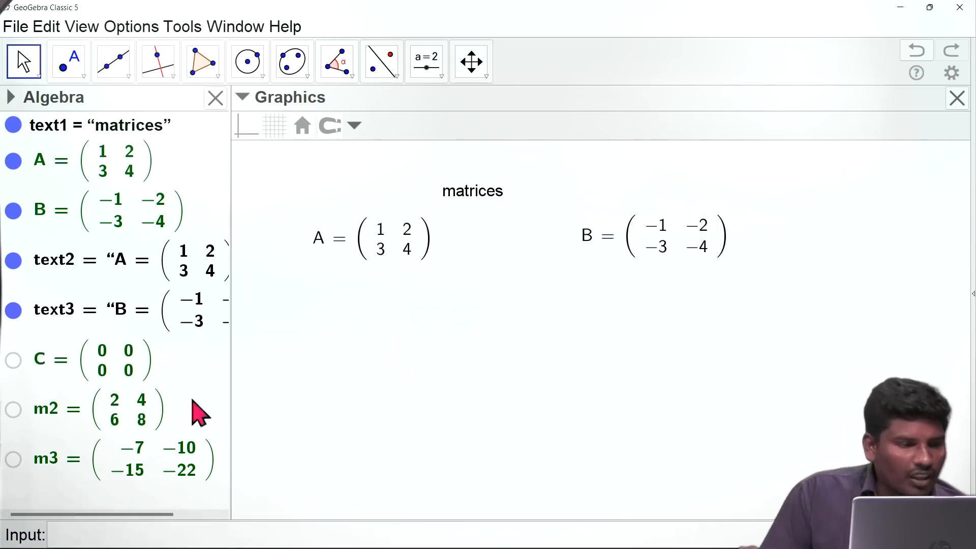
Step: Rename the difference matrix m2 as D
right_click(51, 425)
click(76, 462)
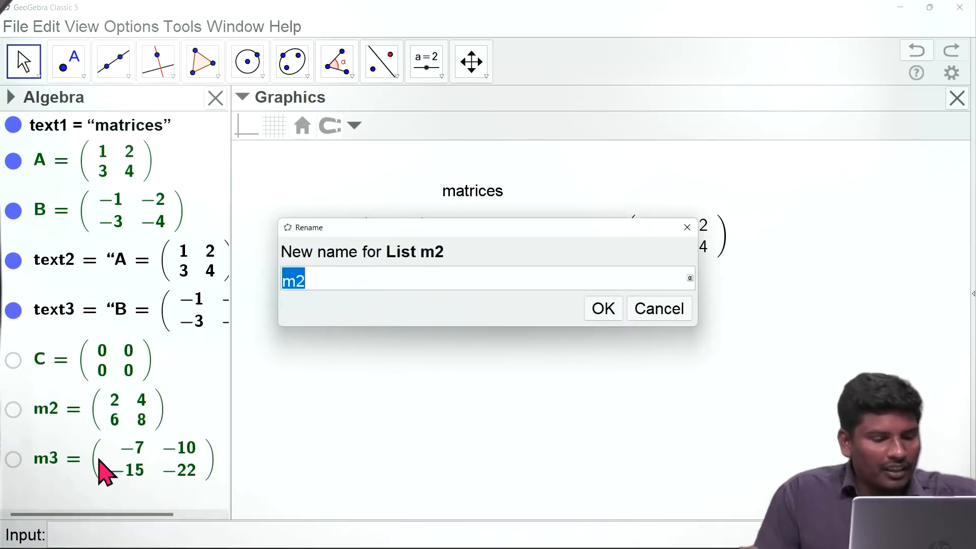
text(D)
click(602, 310)
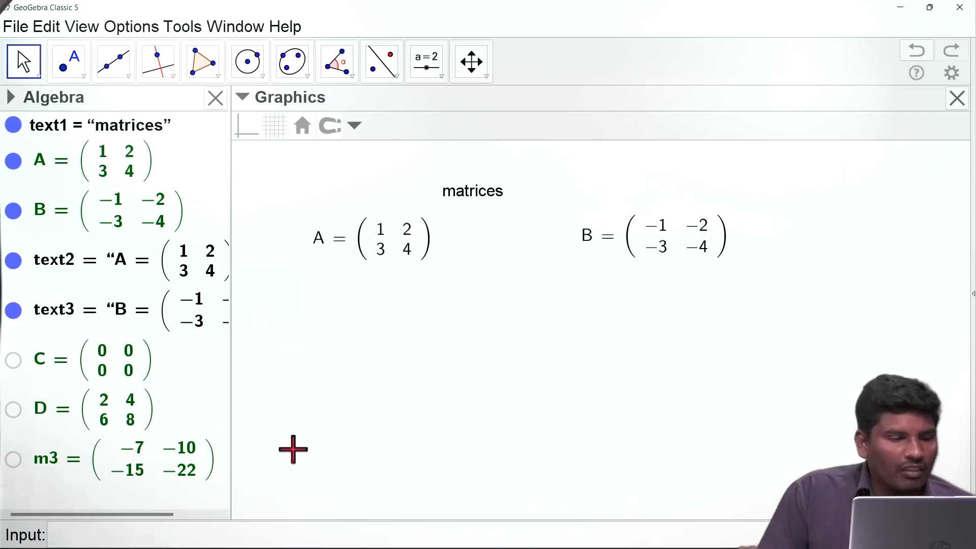
Step: Rename the product matrix m3 as E
right_click(49, 460)
click(106, 472)
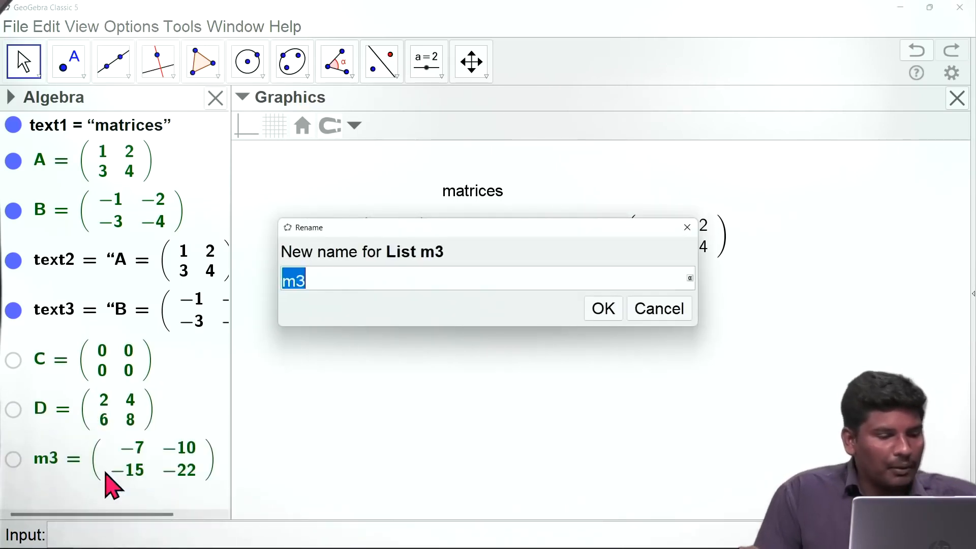
text(E)
click(603, 308)
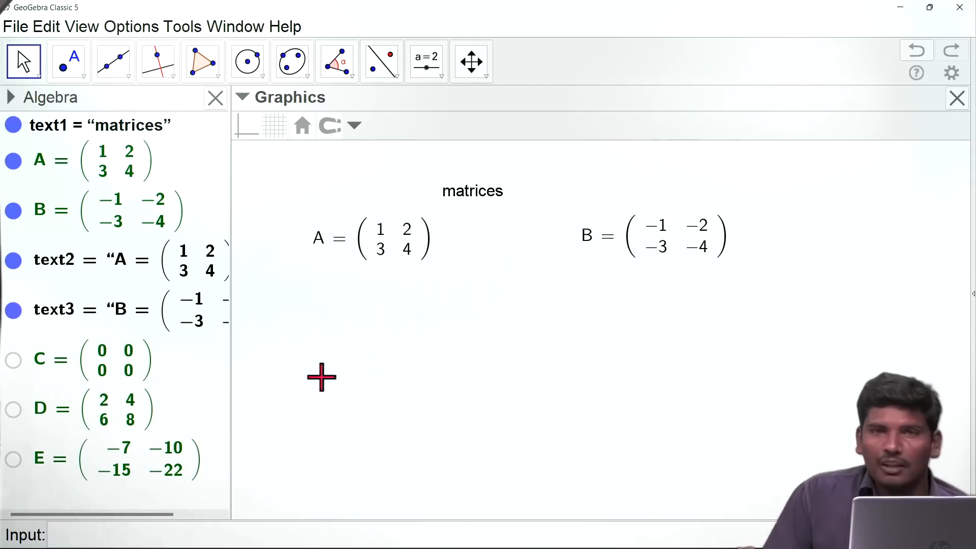
Step: Add the text "ADDITION" below matrix A in the Graphics view
click(442, 81)
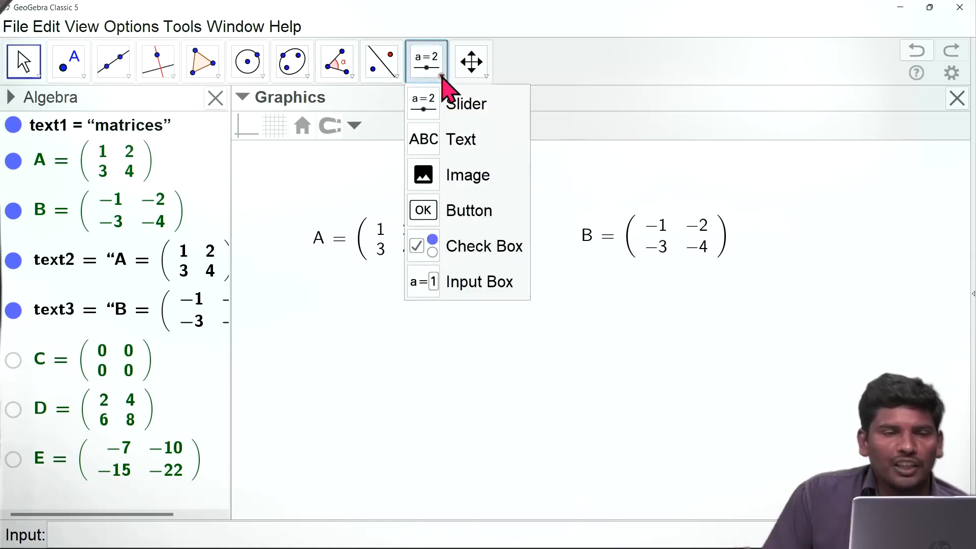
click(464, 148)
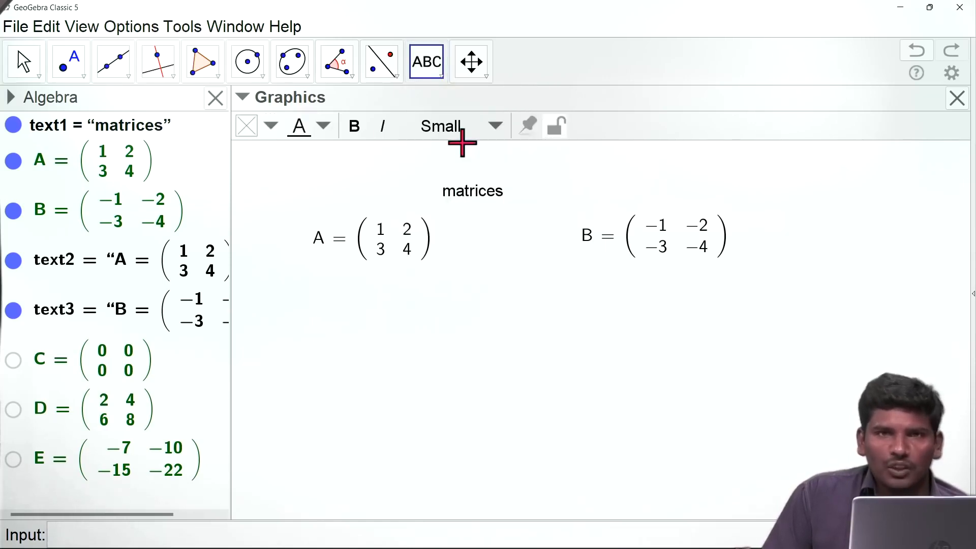
click(322, 322)
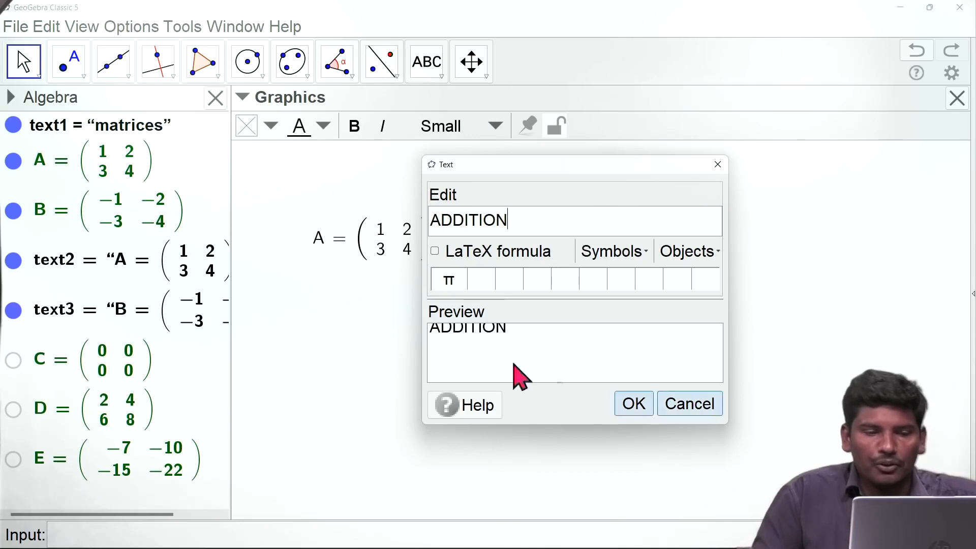
click(634, 404)
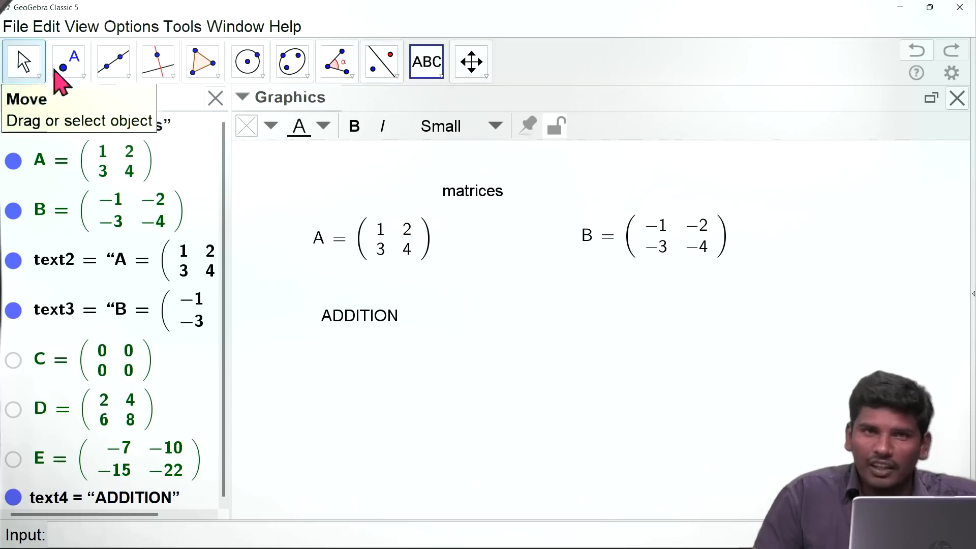
Step: Add the texts "SUBTRACTION" and "MULTIPLICATION" in a row to the right of the ADDITION heading
click(504, 311)
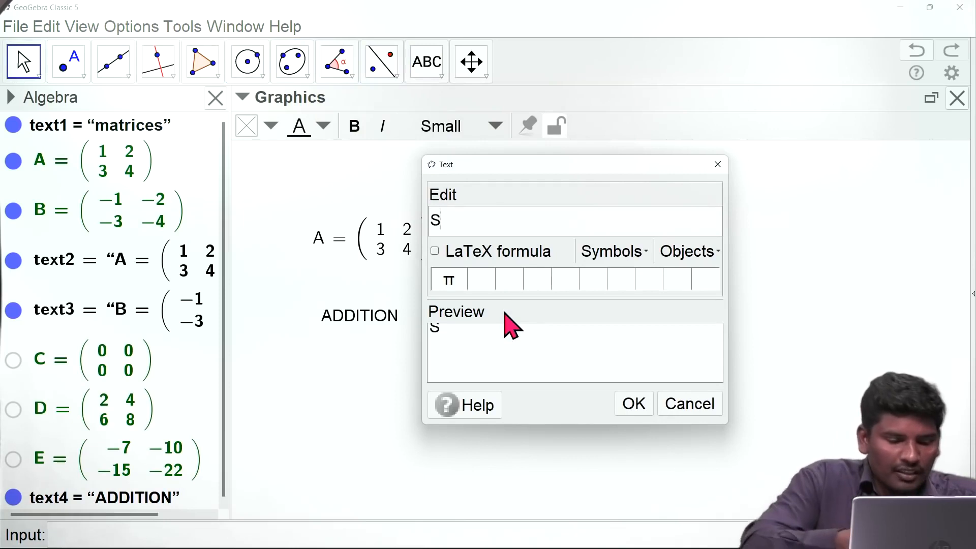
text(SUBTRACTION)
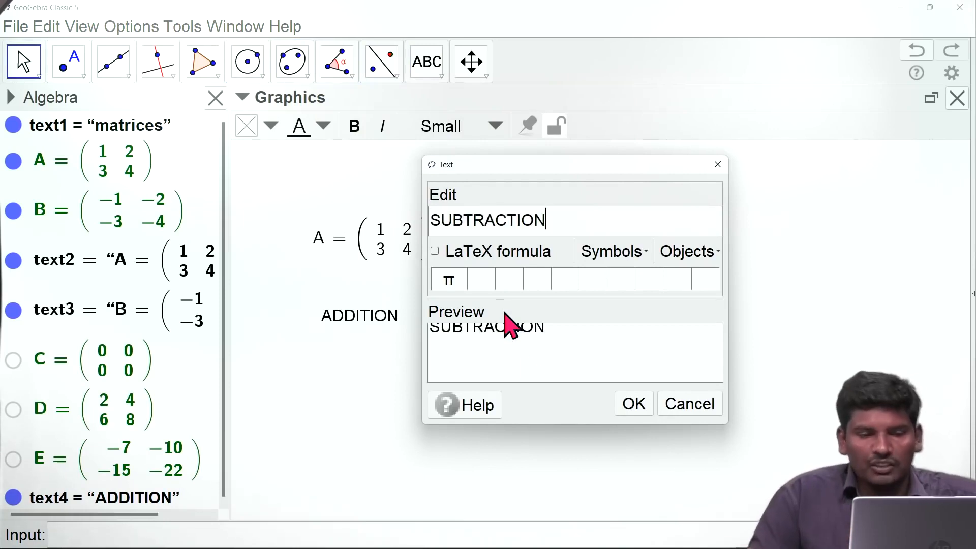
click(633, 404)
click(768, 323)
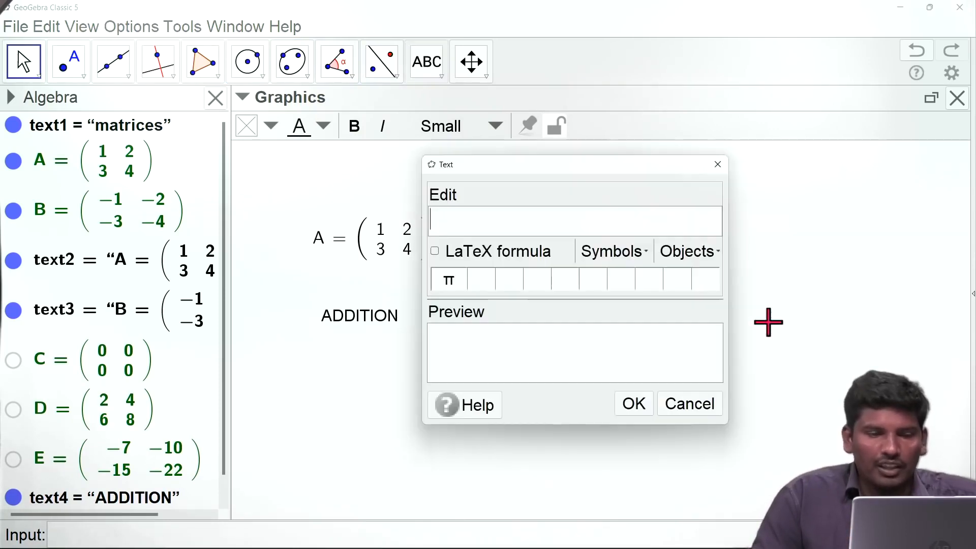
text(MULTIPLICATION)
click(631, 406)
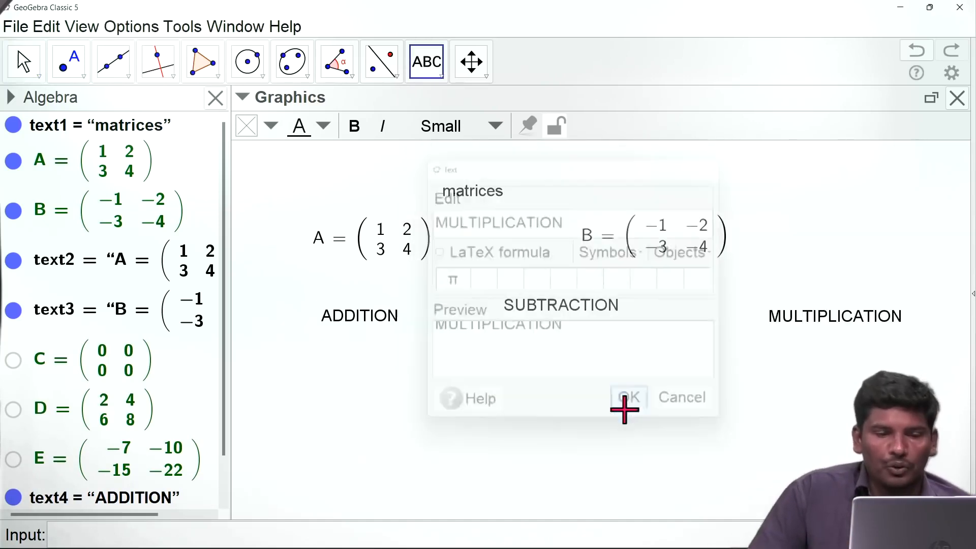
Step: Place matrices C, D and E in the Graphics view under the ADDITION, SUBTRACTION and MULTIPLICATION headings respectively
click(25, 64)
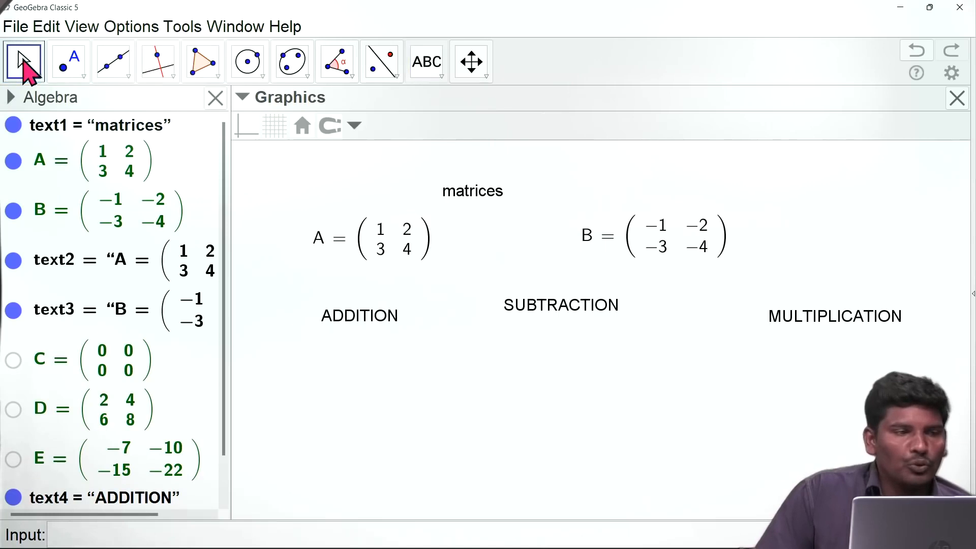
click(24, 65)
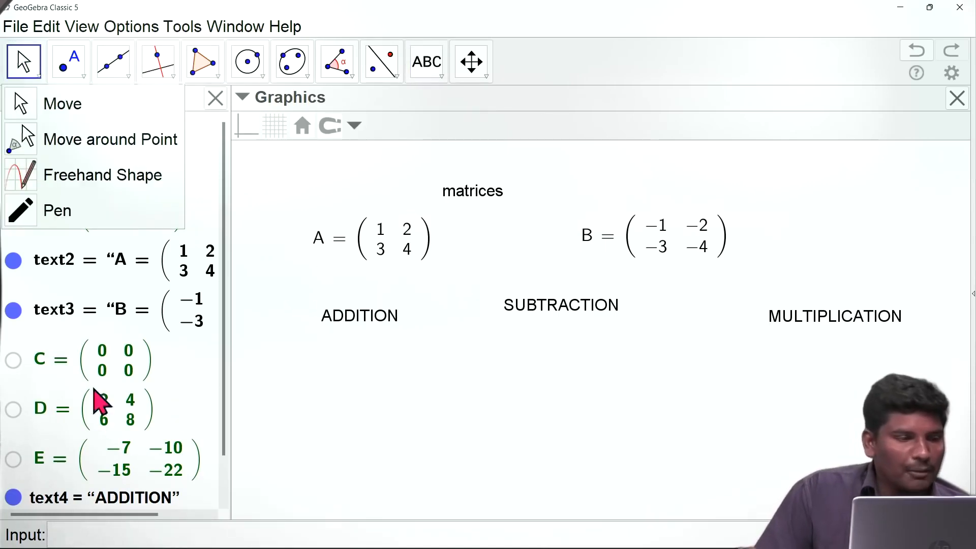
drag(94, 371, 295, 359)
drag(80, 413, 518, 333)
click(133, 451)
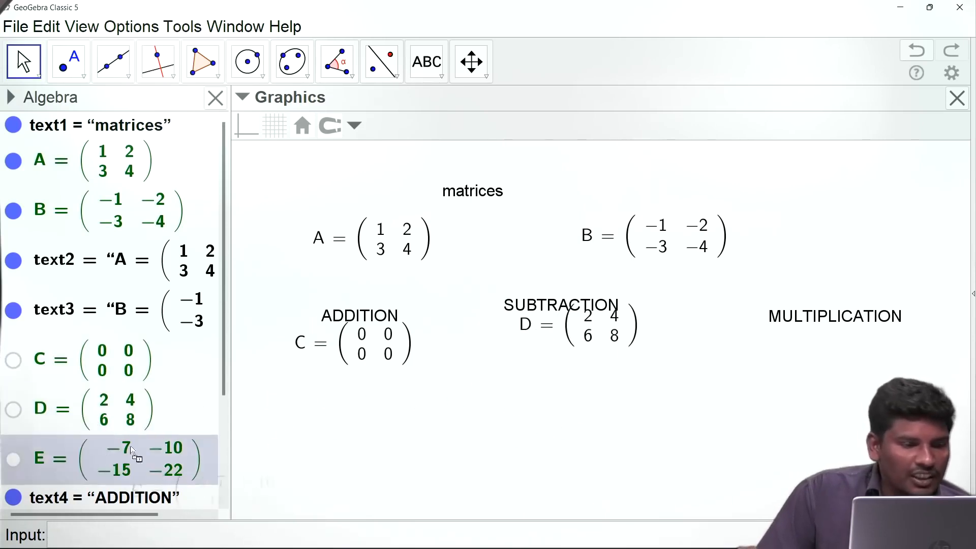
drag(758, 354, 759, 337)
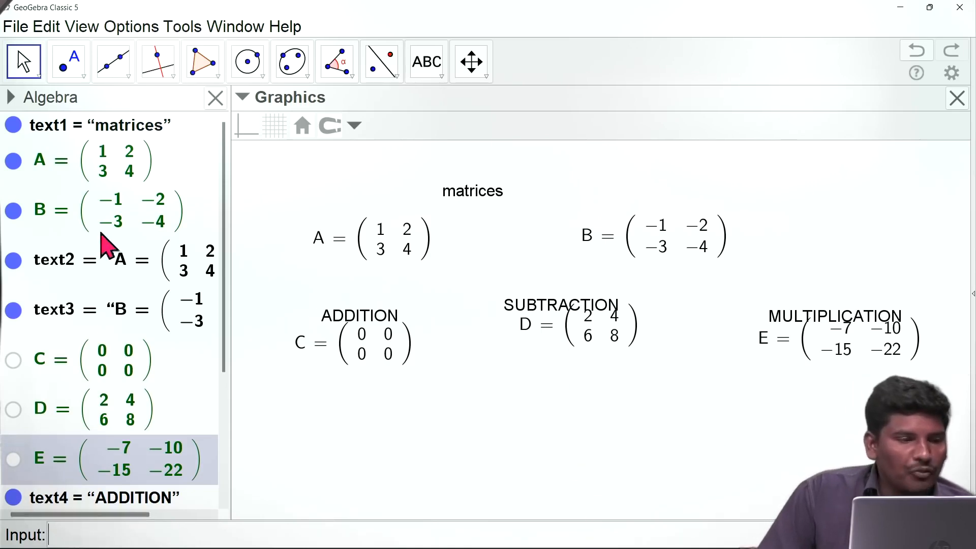
Step: Close the Algebra view, then centre the "matrices" title near the upper edge with matrices A and B spread apart beneath it
click(215, 99)
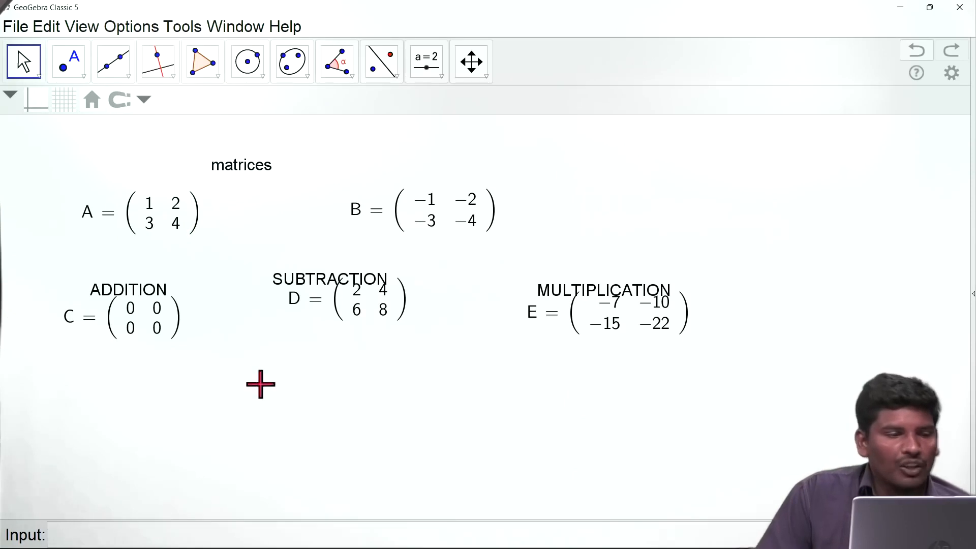
click(25, 72)
drag(237, 166, 463, 152)
drag(172, 224, 267, 218)
drag(427, 214, 649, 218)
Step: Move the three operation headings down into one row and matrices C, D and E into a row beneath them
click(147, 333)
drag(146, 325, 153, 424)
drag(141, 295, 150, 350)
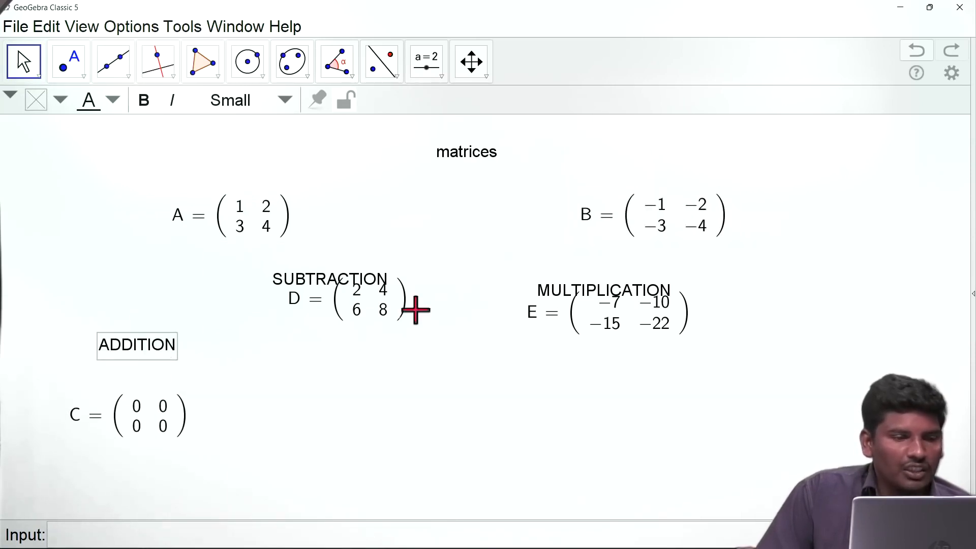
drag(382, 321, 397, 430)
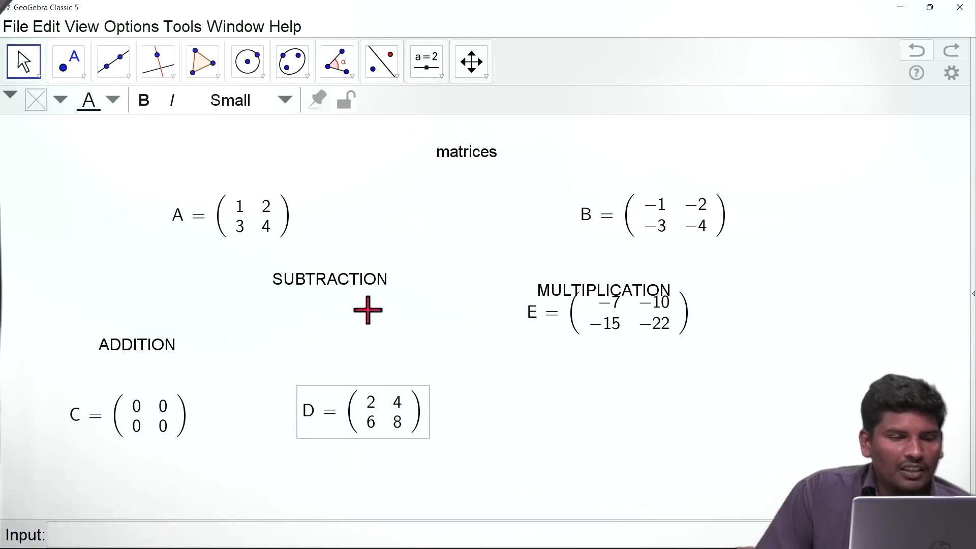
drag(350, 274, 379, 339)
drag(651, 317, 701, 429)
drag(608, 297, 660, 351)
click(414, 266)
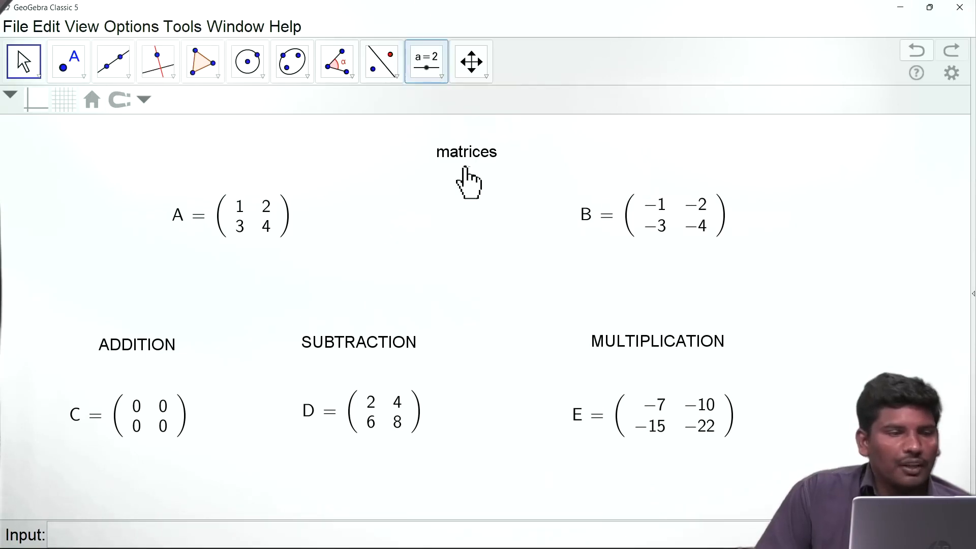
Step: Give the "matrices" title a light cream background and red text
click(480, 153)
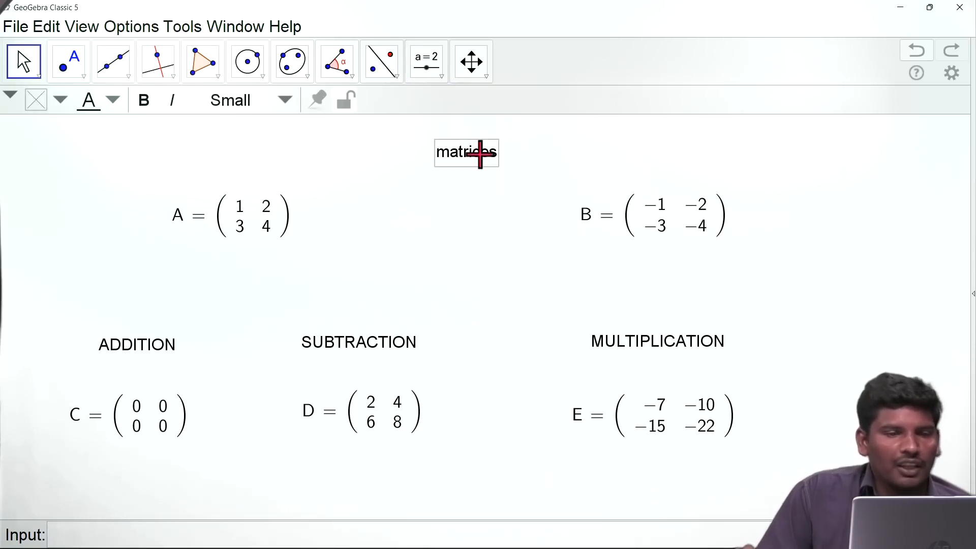
click(58, 103)
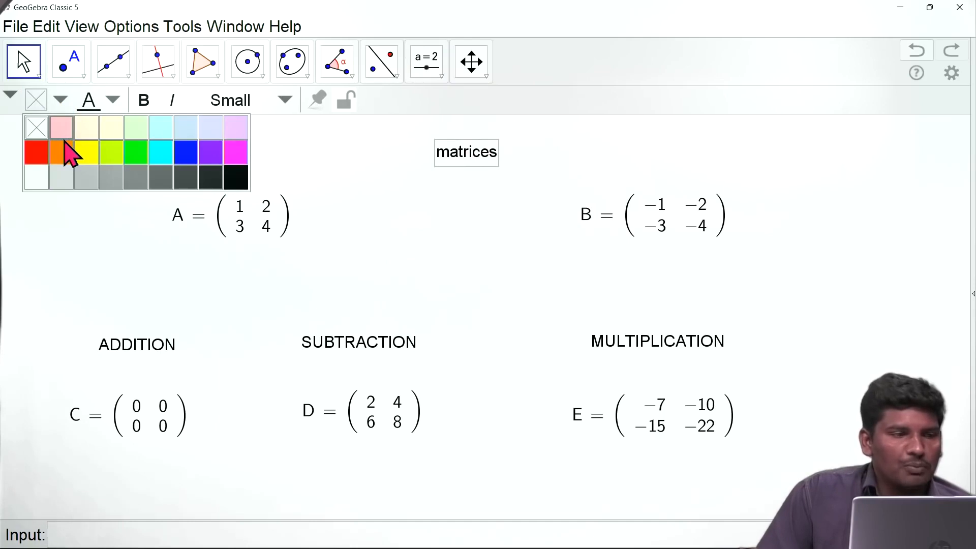
click(86, 130)
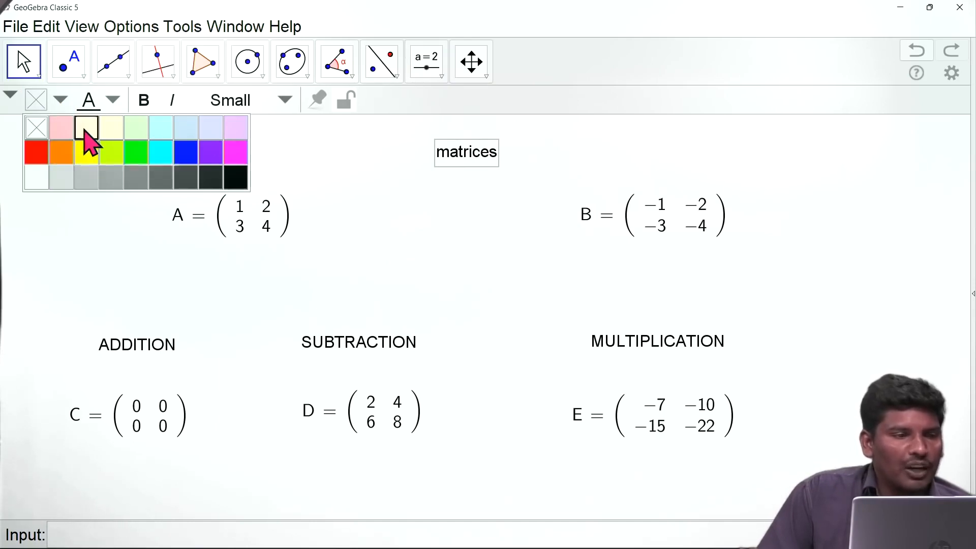
click(101, 100)
click(91, 130)
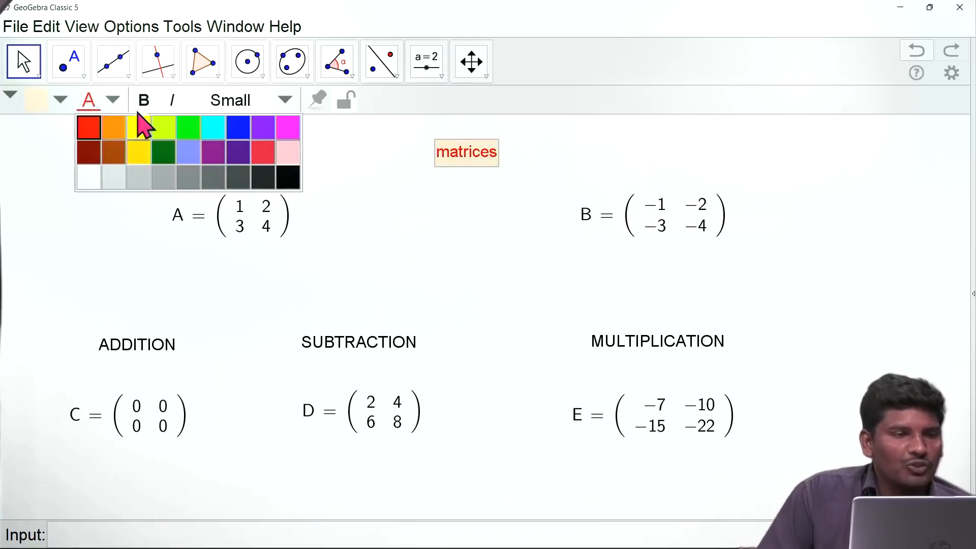
Step: Make the "matrices" title bold and set its text size to Large
click(144, 101)
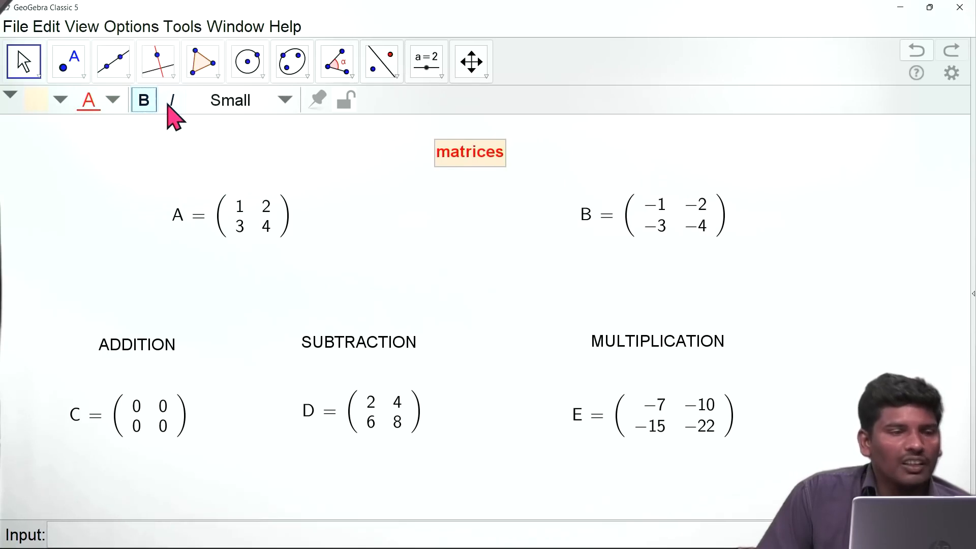
click(226, 101)
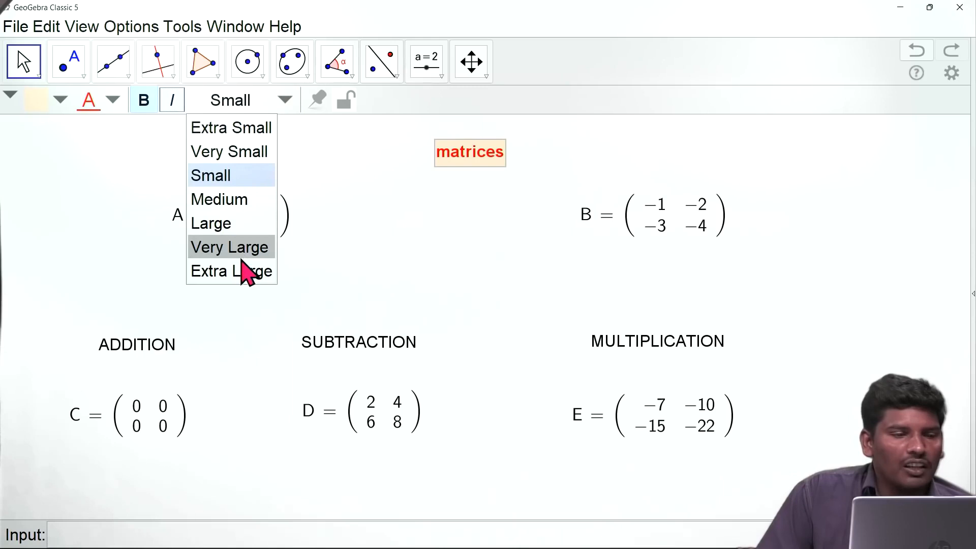
click(231, 224)
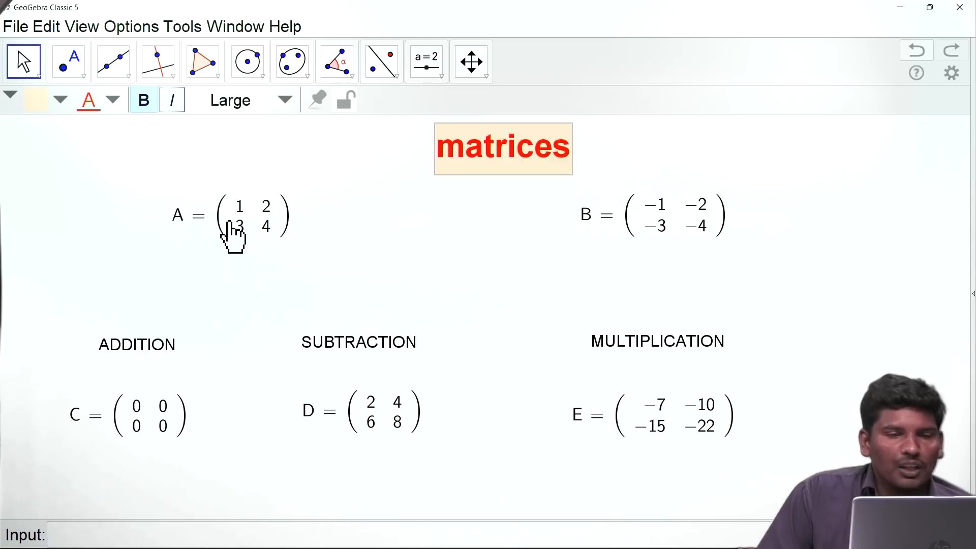